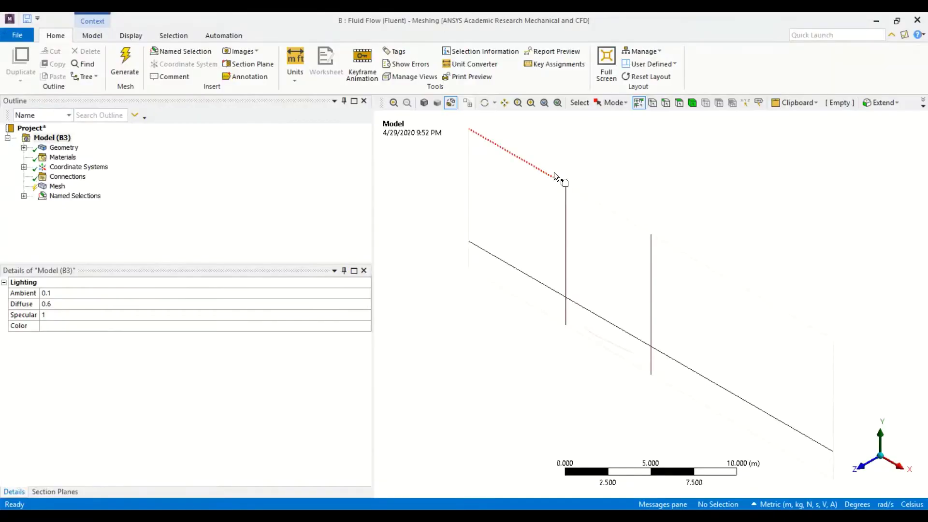
- Set the global mesh element size to 0.1 m
click(867, 467)
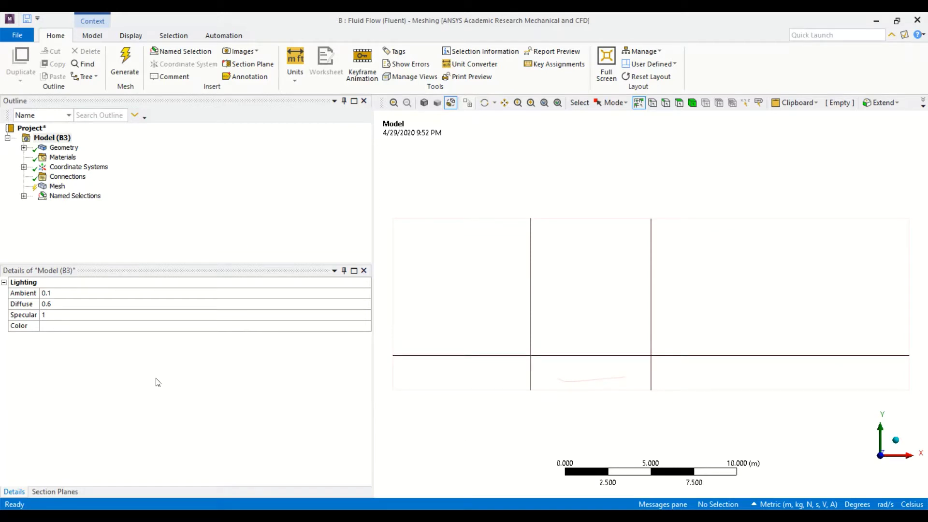
click(57, 187)
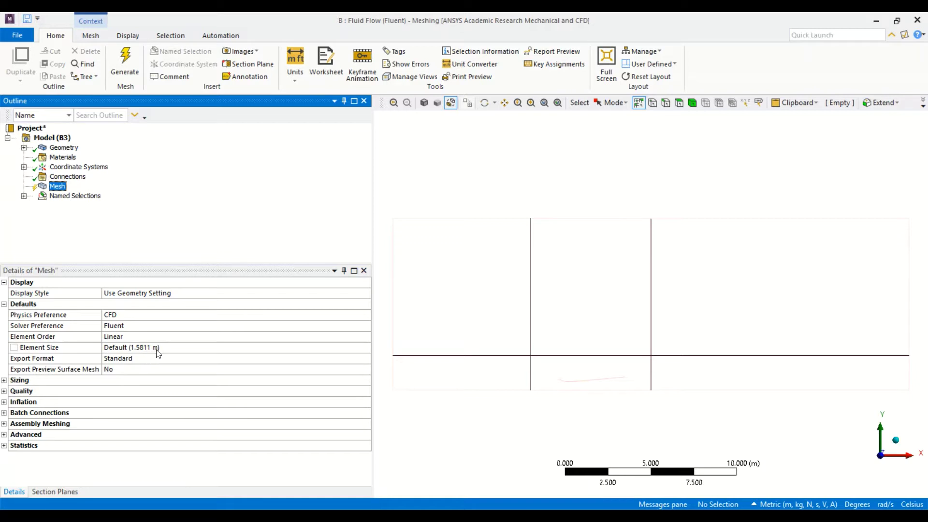
click(175, 348)
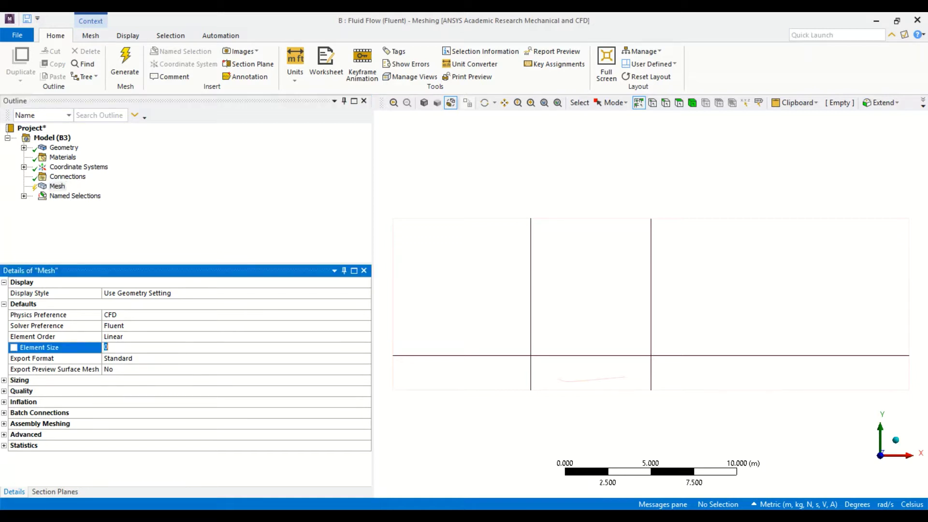
text(0.1)
key(Return)
- Insert a Face Meshing control on the five rectangular faces surrounding the small block that contains the airfoil profile
drag(372, 292, 210, 289)
scroll(532, 349, up, 2)
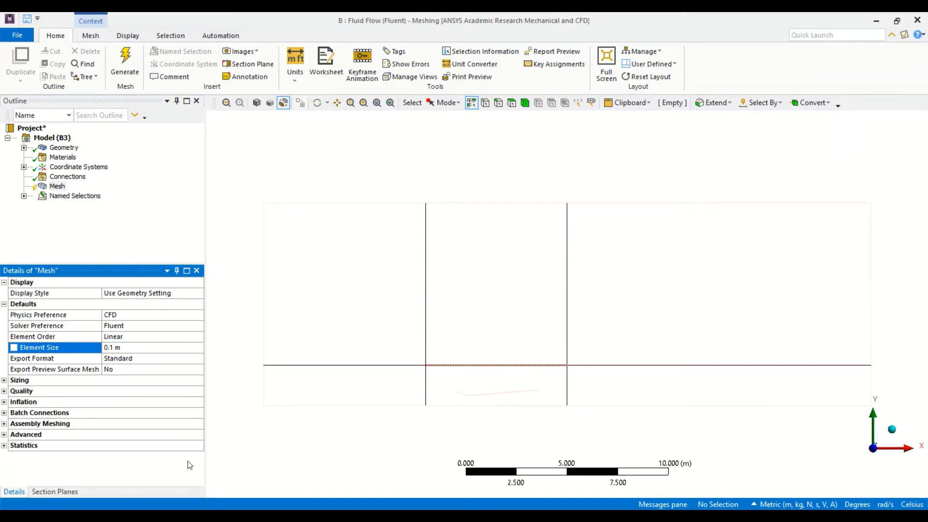
click(513, 105)
click(381, 387)
mouse_move(381, 385)
mouse_down()
mouse_move(609, 297)
mouse_move(624, 375)
mouse_up()
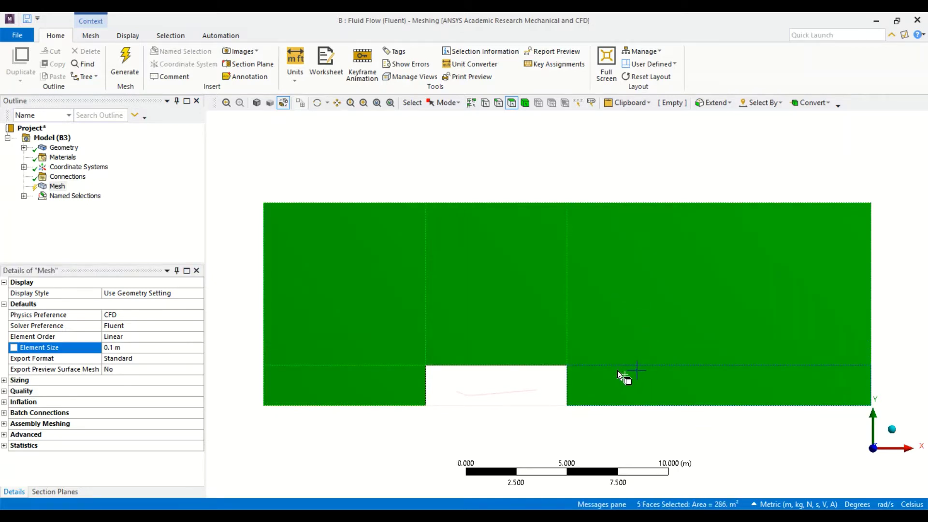
right_click(594, 306)
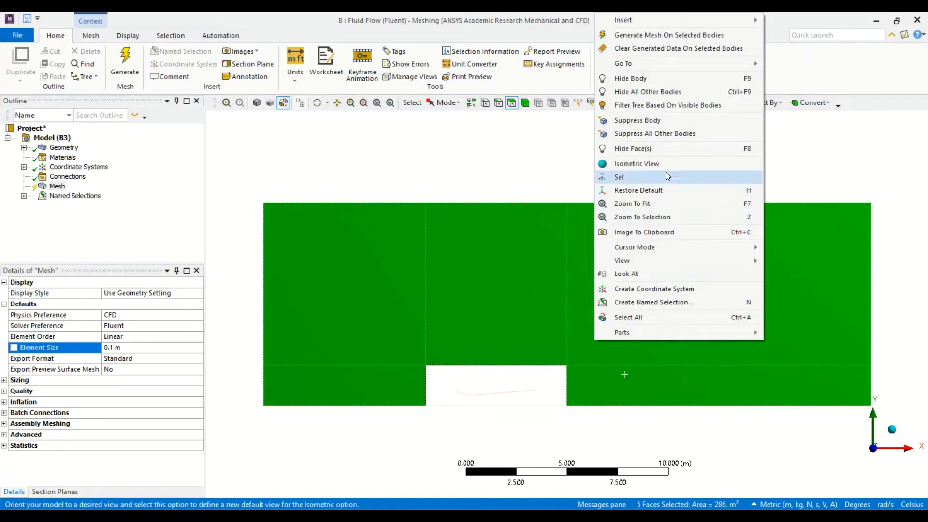
mouse_move(745, 20)
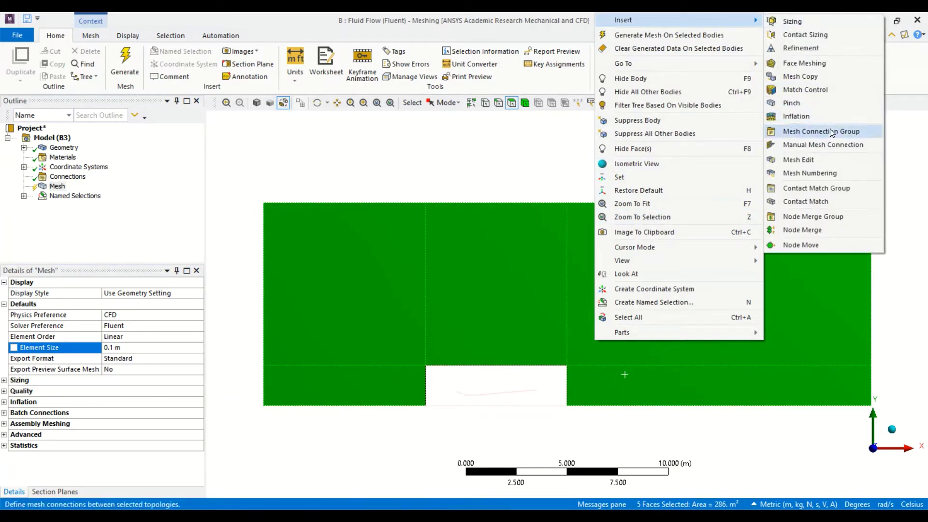
click(790, 63)
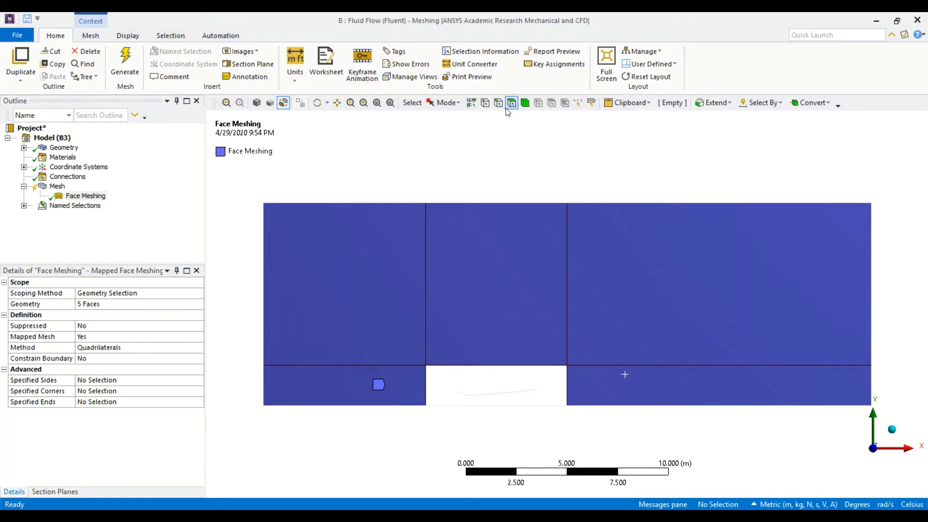
- Insert a mesh method on the small airfoil block's body, using MultiZone Quad/Tri with free face mesh type All Quad
click(524, 102)
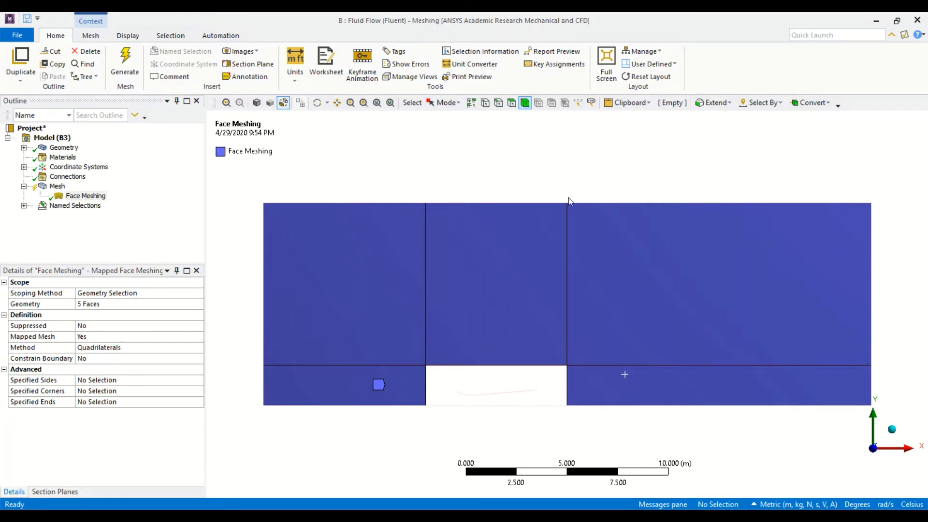
click(535, 371)
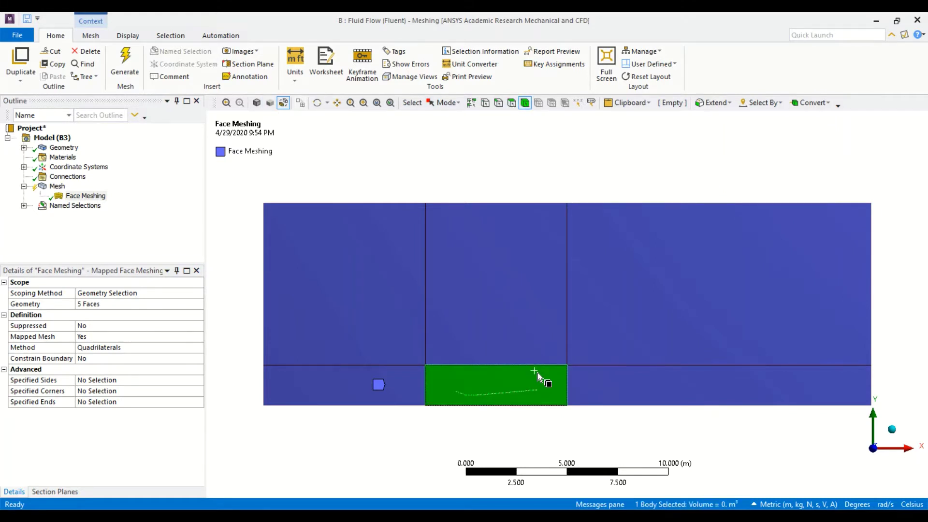
right_click(537, 372)
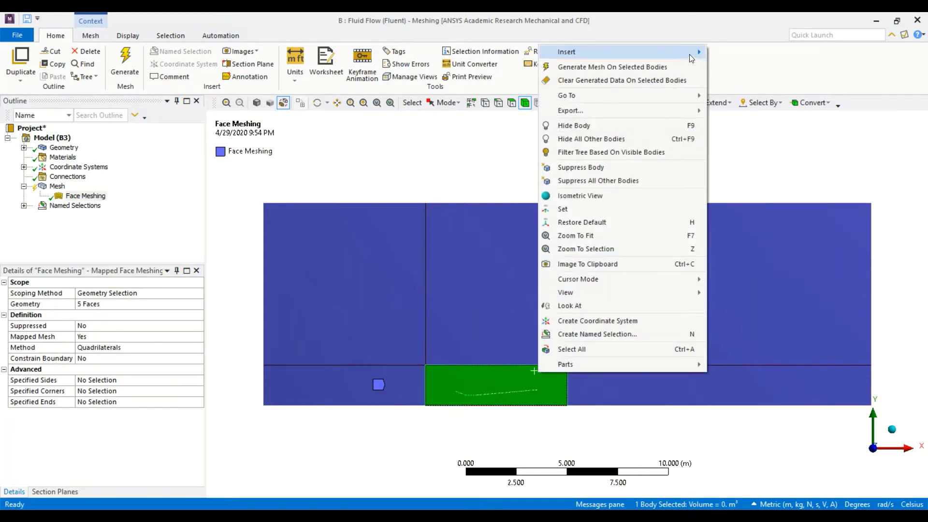
mouse_move(692, 58)
click(731, 56)
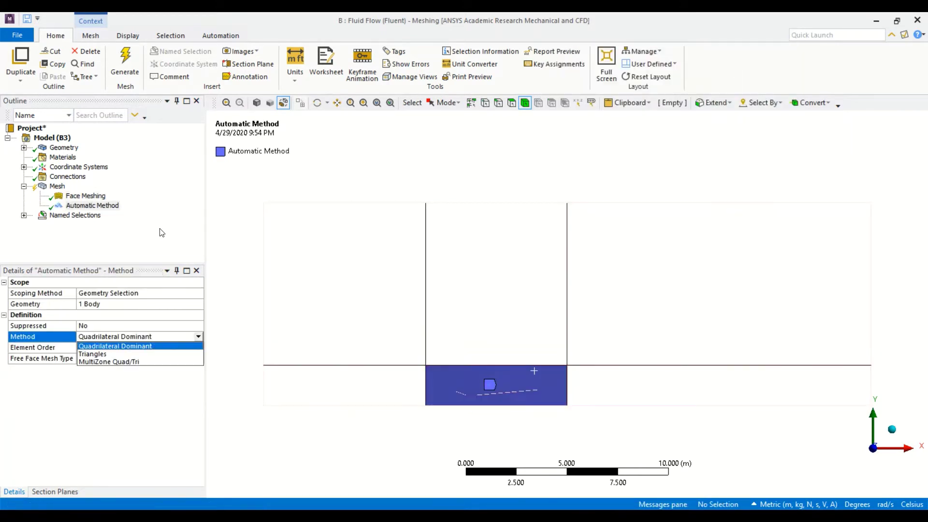
click(144, 361)
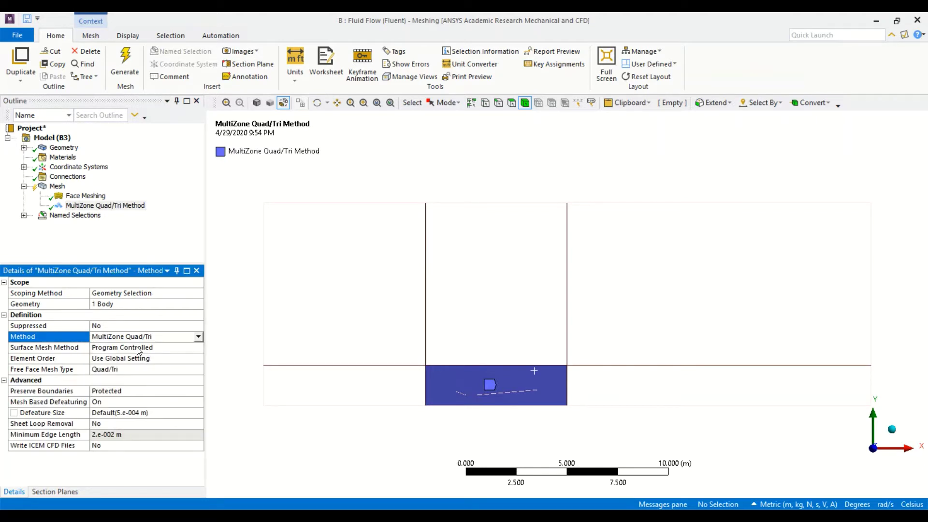
double_click(133, 370)
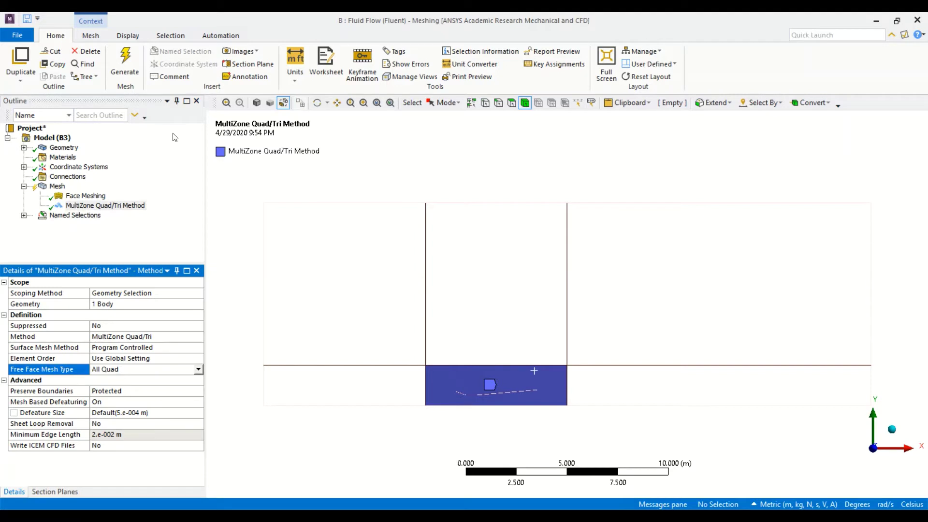
- Insert an edge sizing on the four vertical edges of the upper row of blocks
click(498, 102)
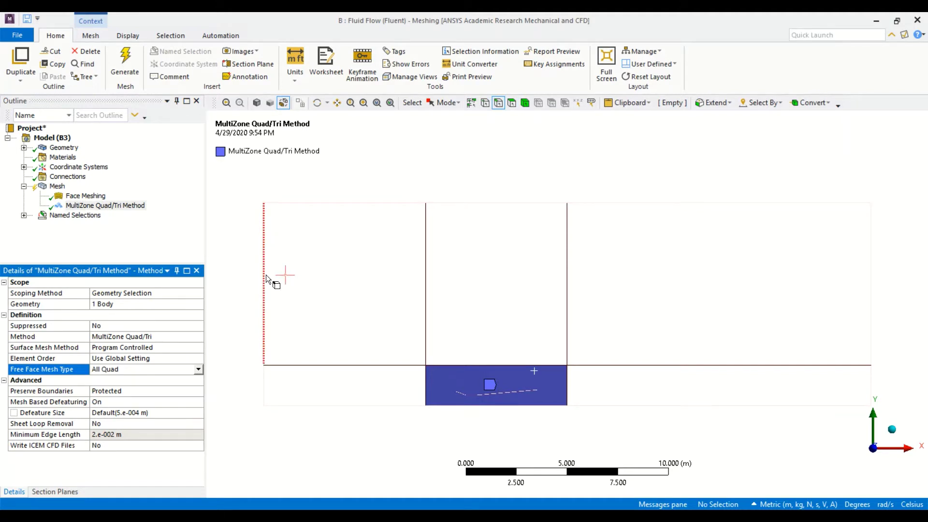
click(264, 274)
ctrl+click(425, 262)
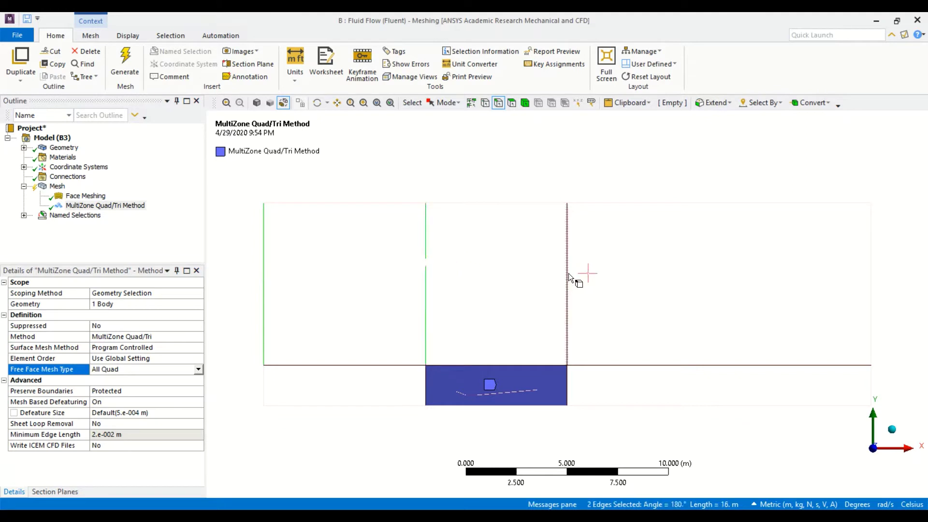
ctrl+click(569, 273)
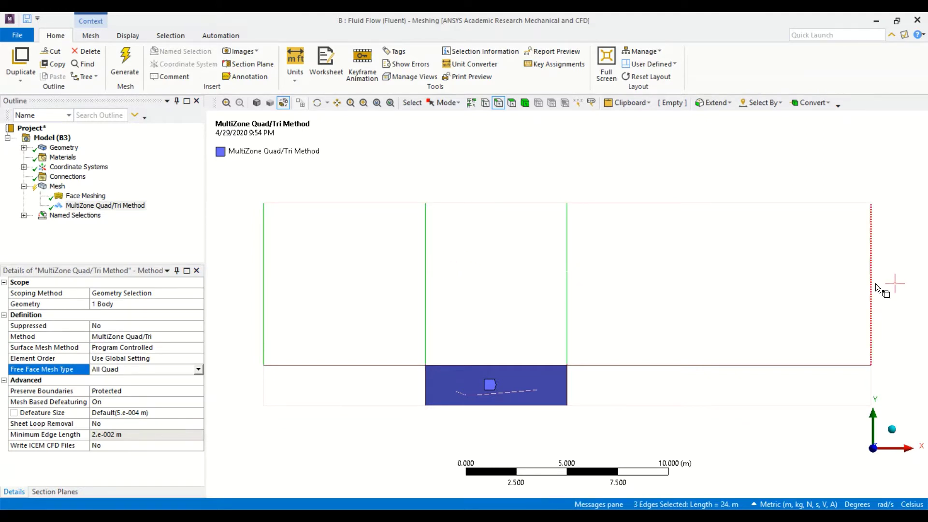
ctrl+click(871, 285)
right_click(424, 317)
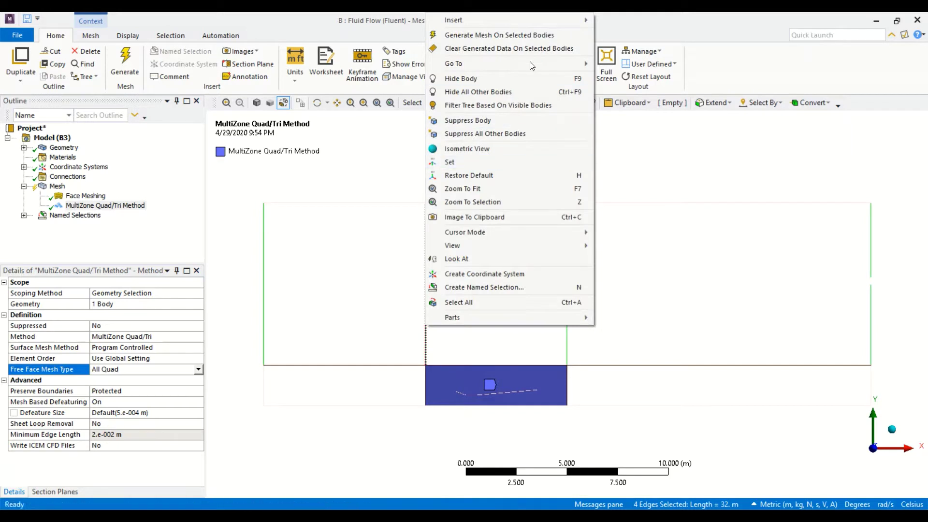
mouse_move(535, 22)
click(610, 22)
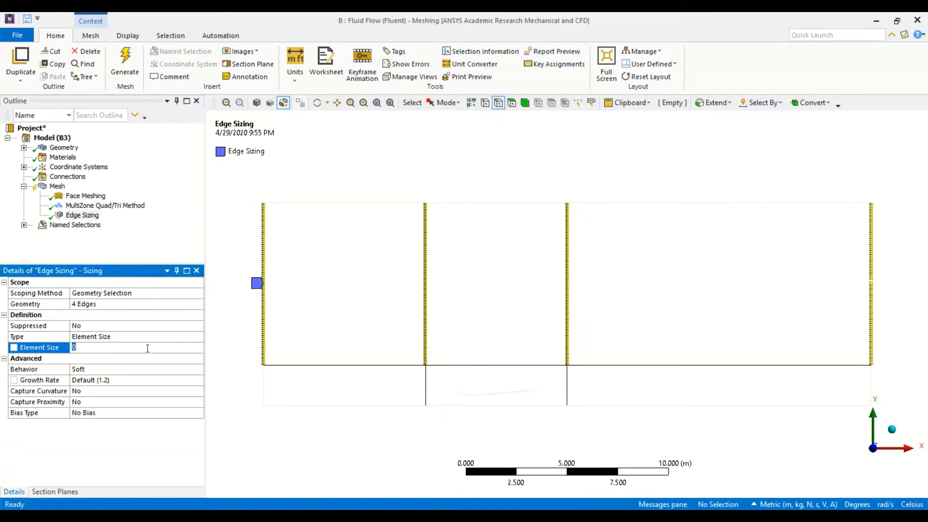
- Define the vertical edge sizing by Number of Divisions and set it to 50
double_click(122, 340)
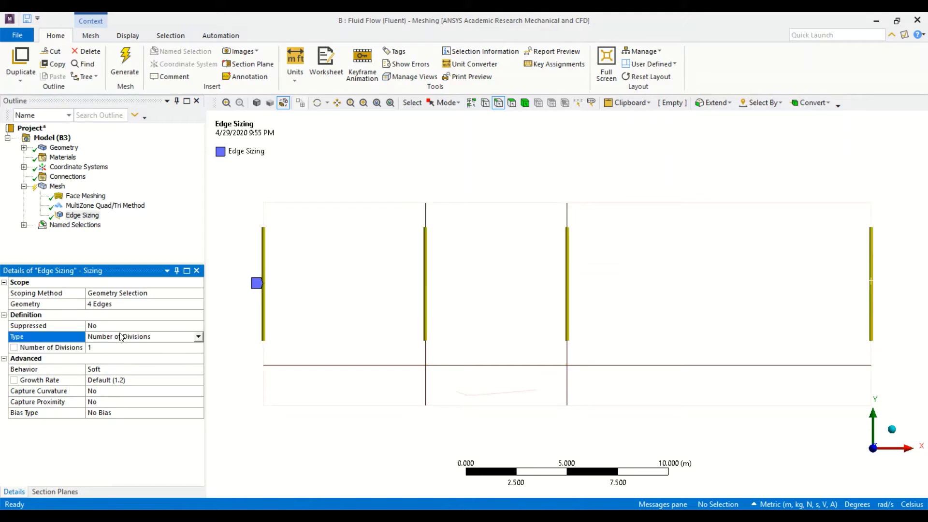
click(125, 348)
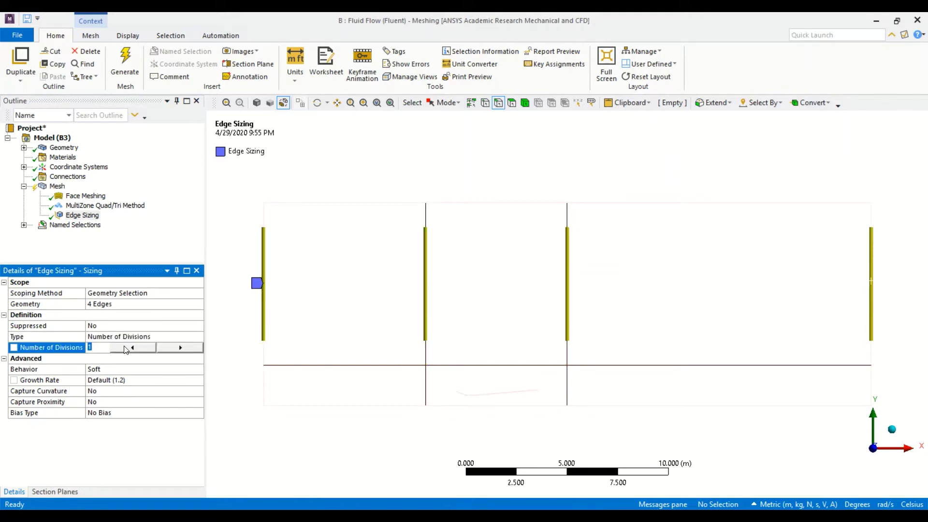
text(50)
key(Return)
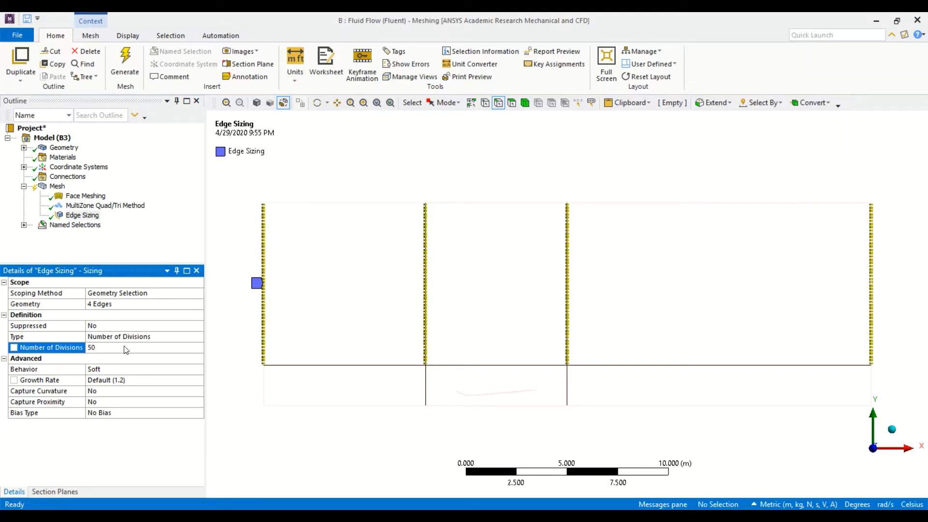
- Give the vertical edge sizing the short-to-long dash bias type, with the Smooth Transition option and a bias growth rate of 1.05
double_click(177, 414)
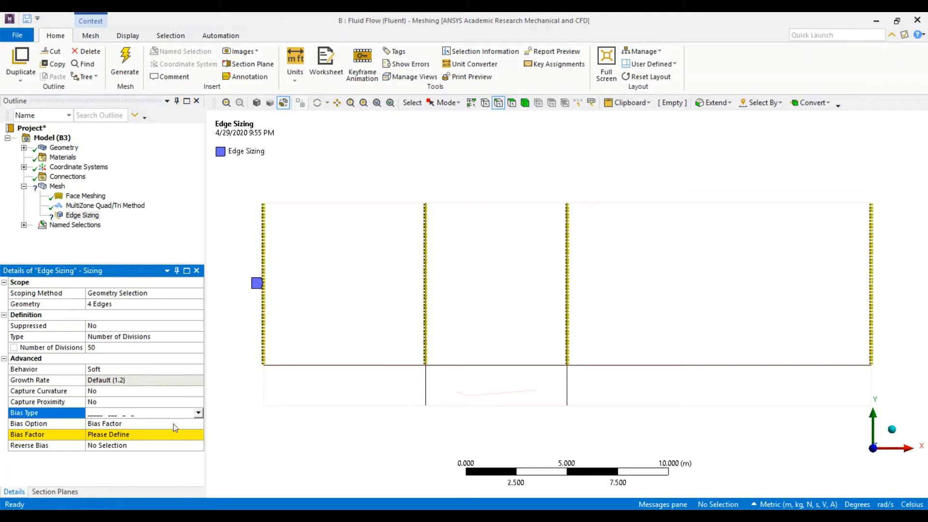
click(198, 412)
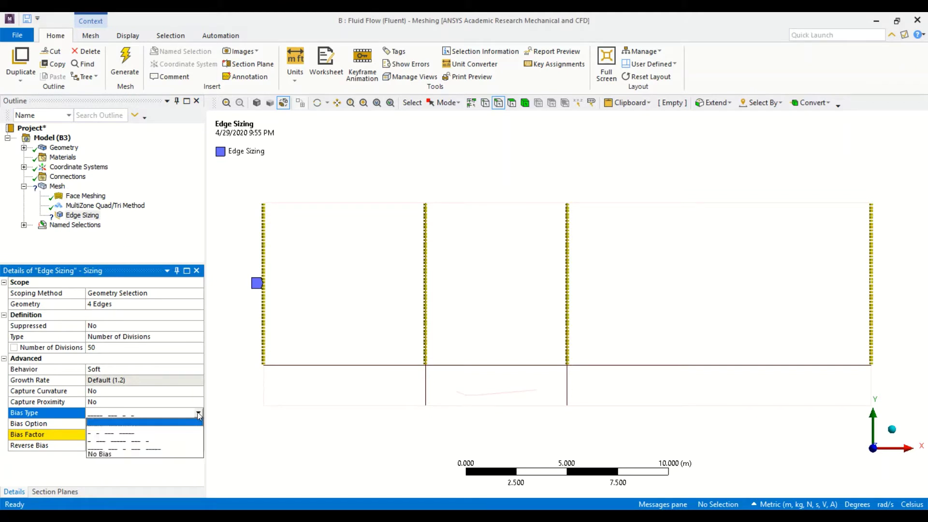
click(194, 428)
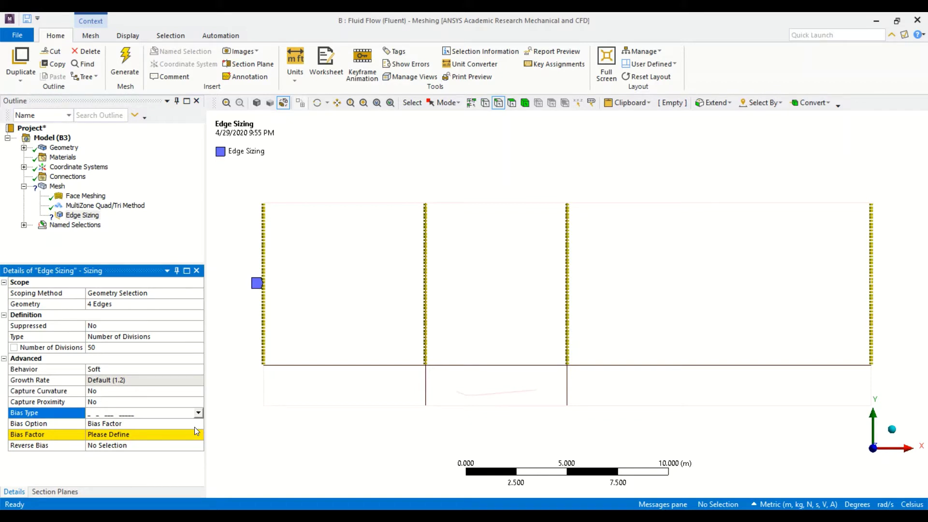
click(139, 423)
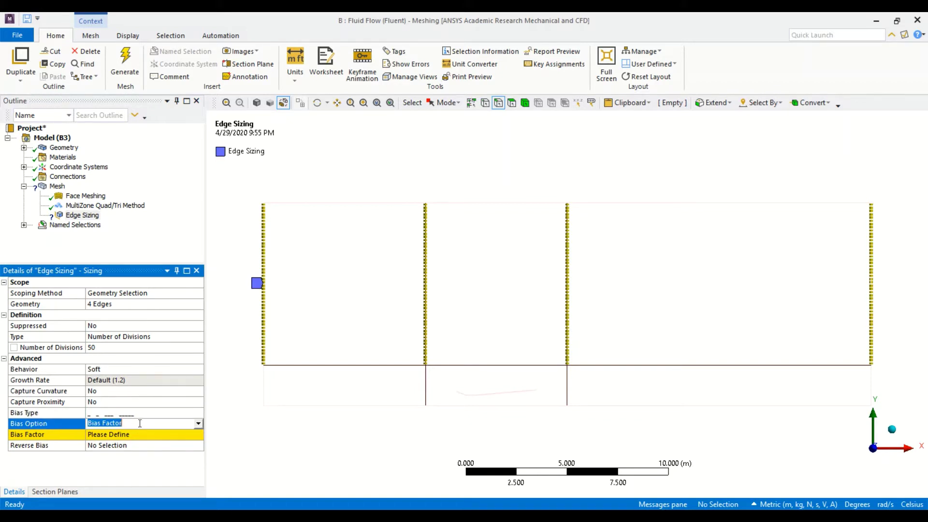
click(117, 434)
click(117, 436)
text(1)
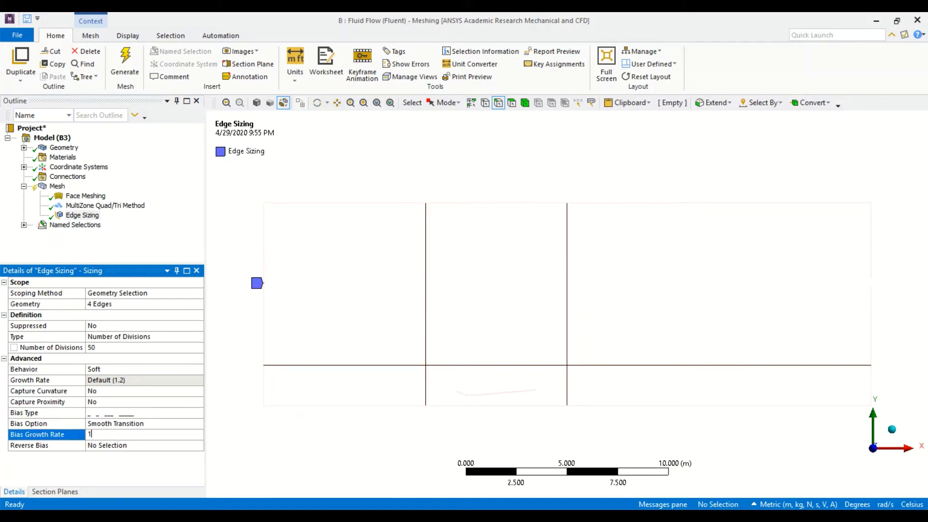
text(.05)
key(Return)
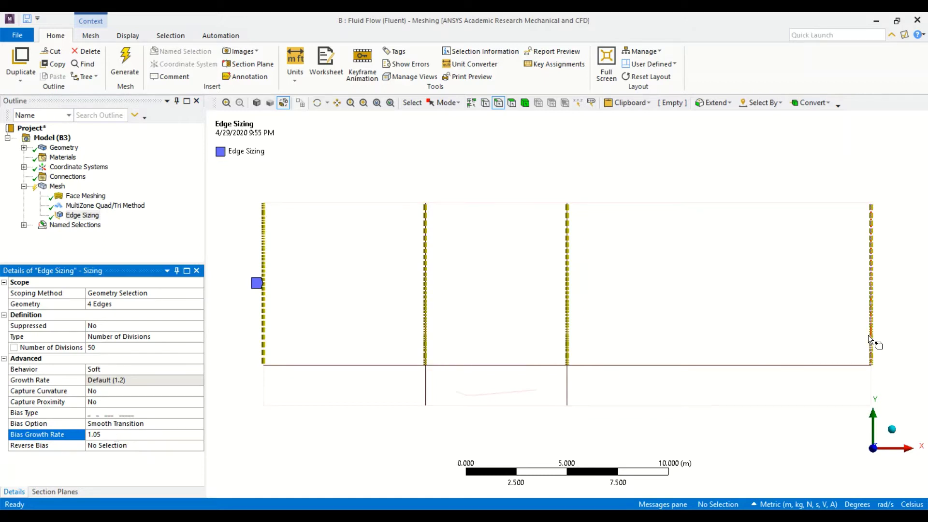
- Reverse the bias on the leftmost vertical edge of the vertical edge sizing
click(112, 443)
click(265, 343)
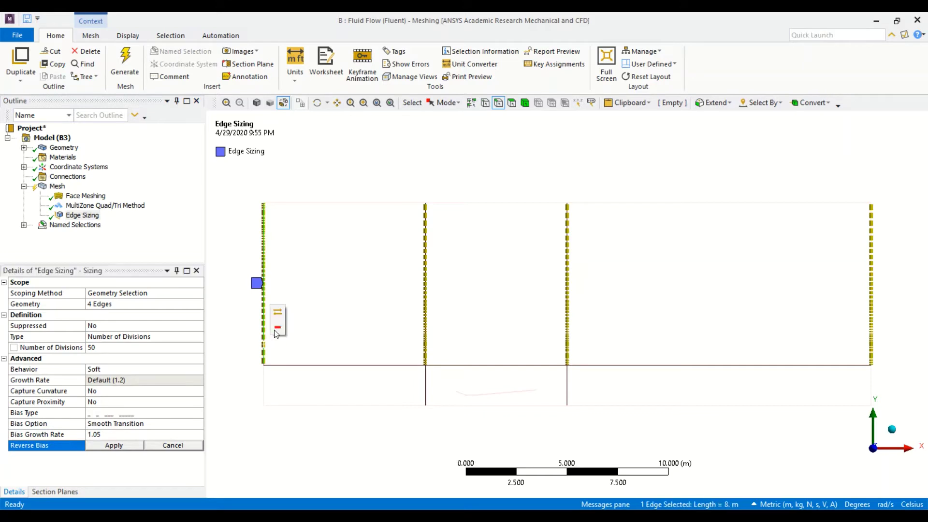
click(114, 445)
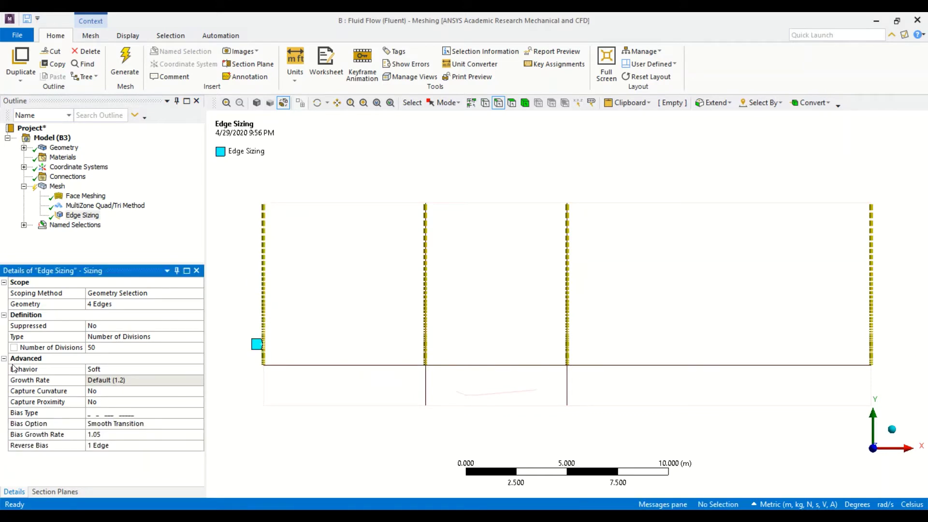
click(97, 243)
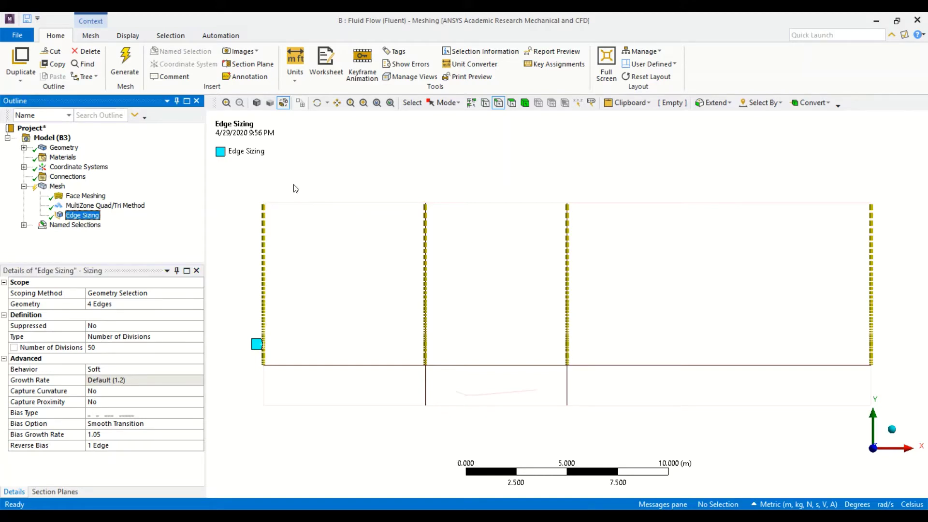
- Insert another edge sizing on the three horizontal edges of the leftmost blocks: the upper, middle and lower ones
click(317, 180)
click(336, 202)
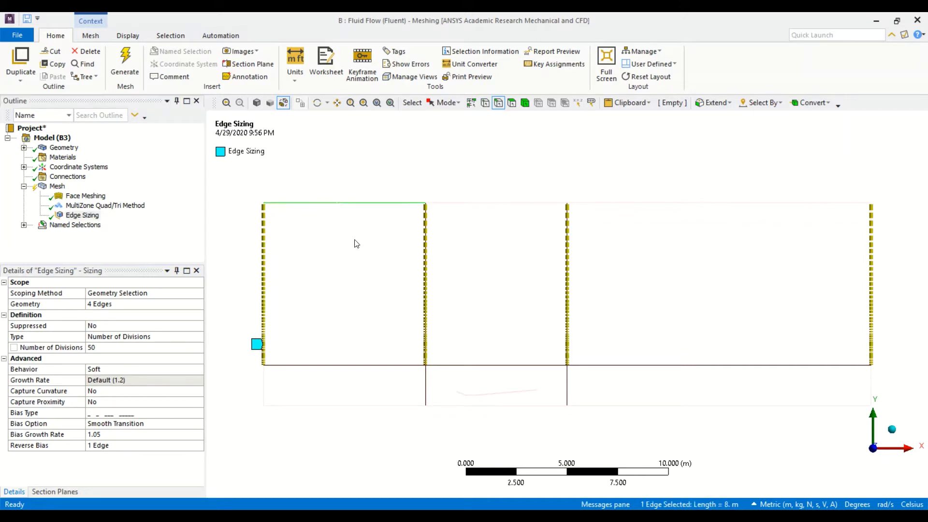
ctrl+click(379, 365)
ctrl+click(377, 405)
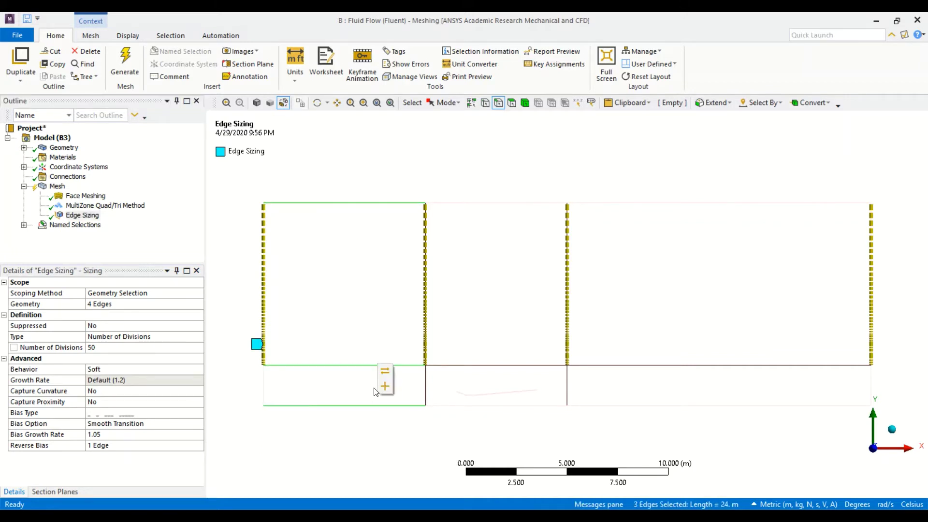
right_click(361, 203)
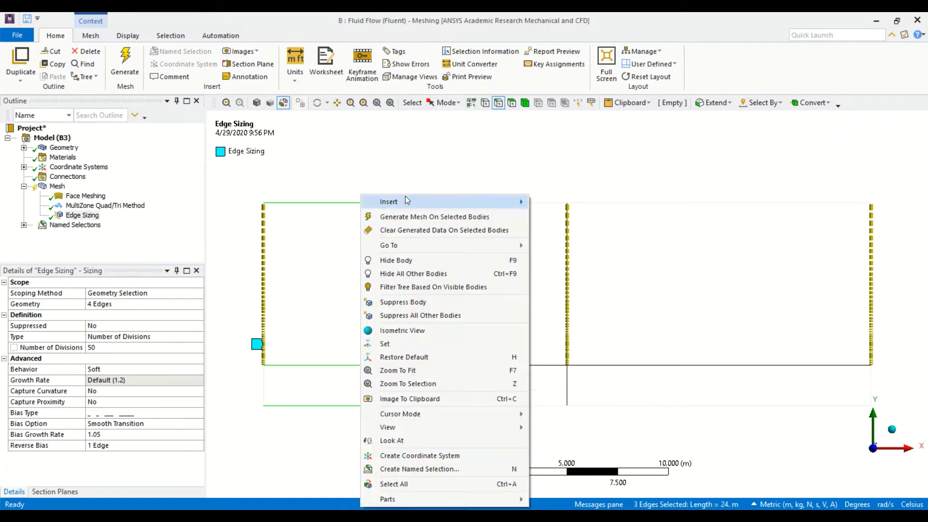
mouse_move(407, 199)
click(558, 203)
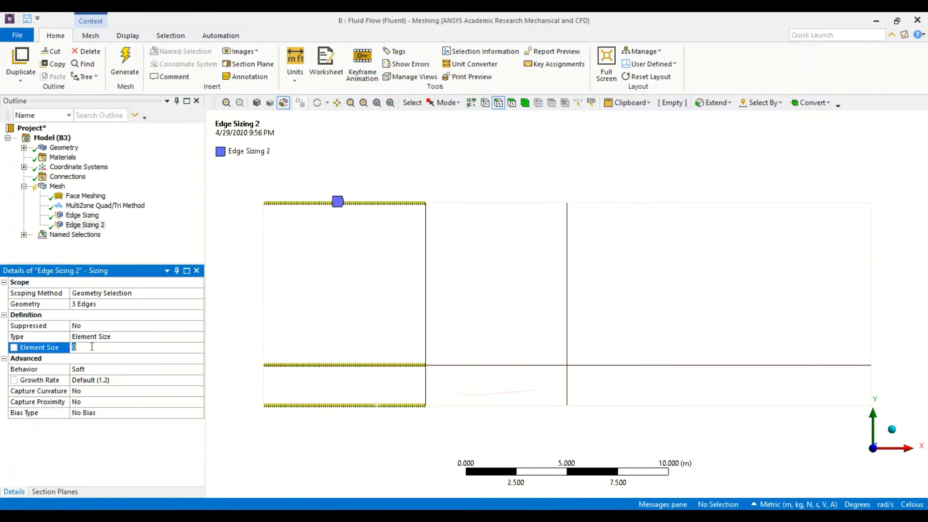
- Define the sizing of the leftmost horizontal edges by Number of Divisions and set it to 43
click(77, 346)
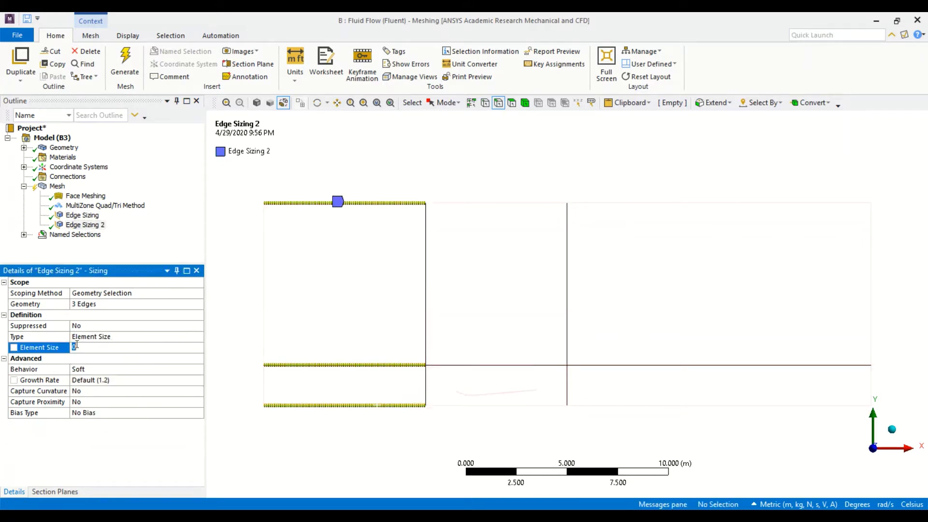
click(107, 336)
click(116, 353)
click(114, 349)
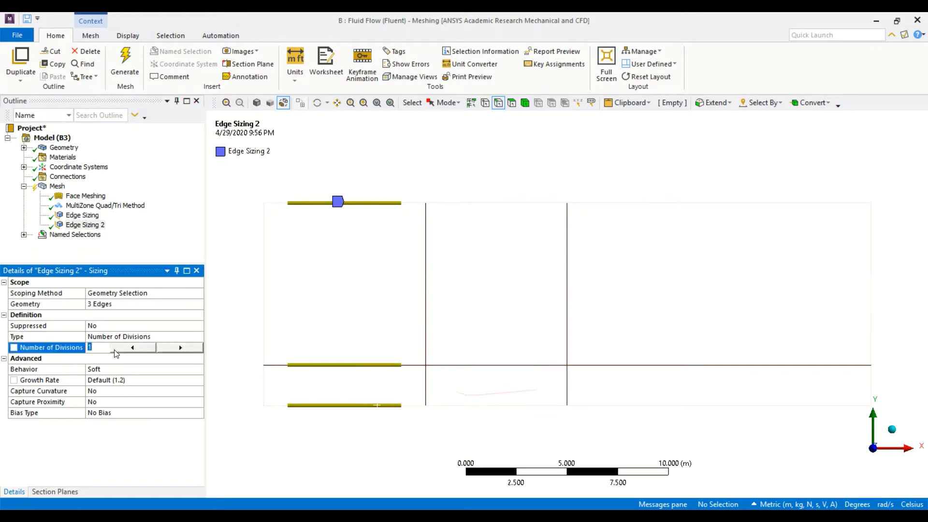
text(43)
key(Return)
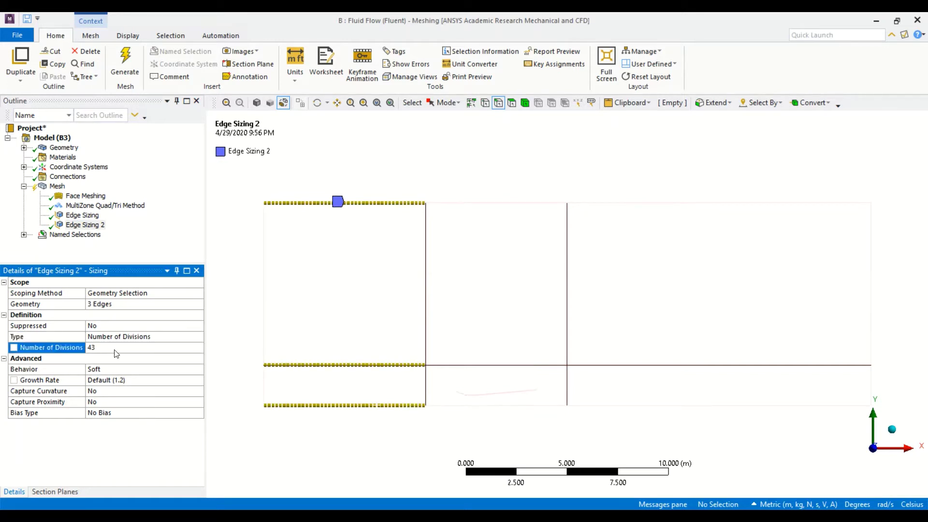
- Give the leftmost horizontal edge sizing the short-to-long dash bias type, with the Smooth Transition option and a bias growth rate of 1.05
click(162, 415)
click(199, 413)
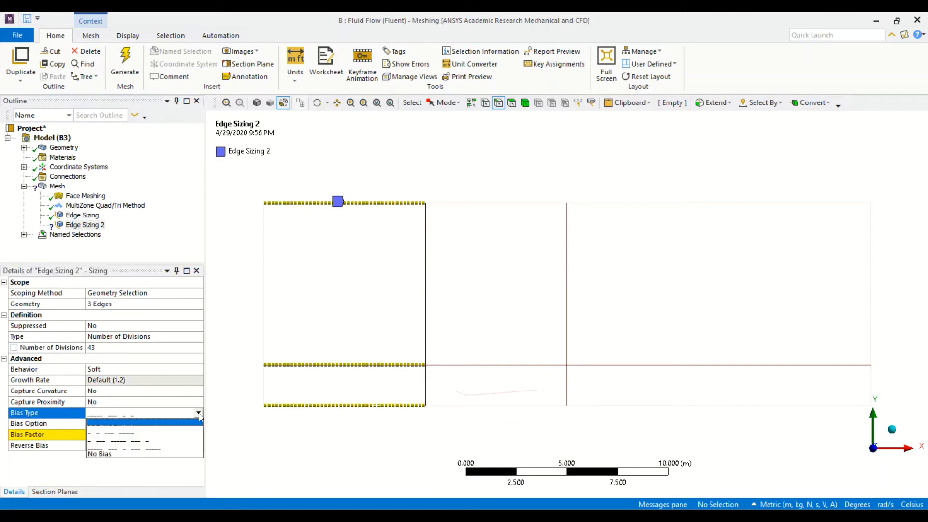
click(187, 430)
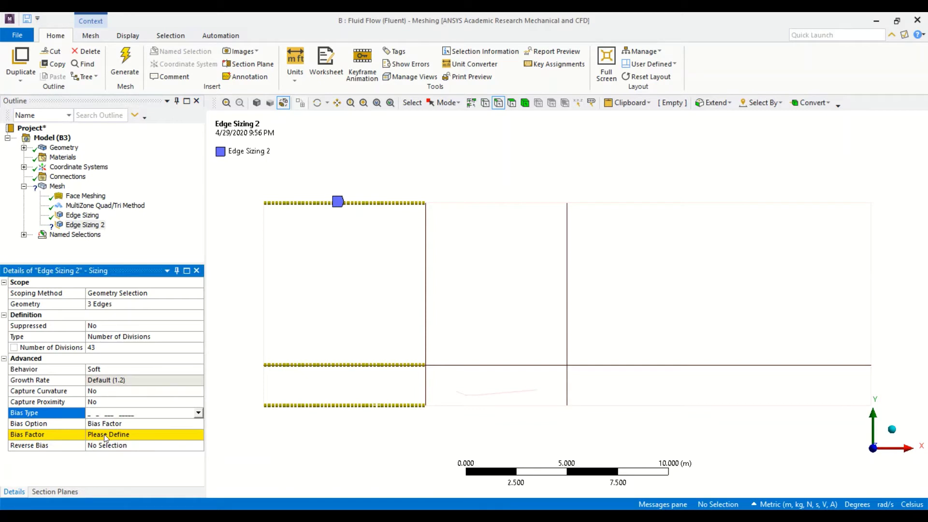
double_click(118, 423)
click(113, 434)
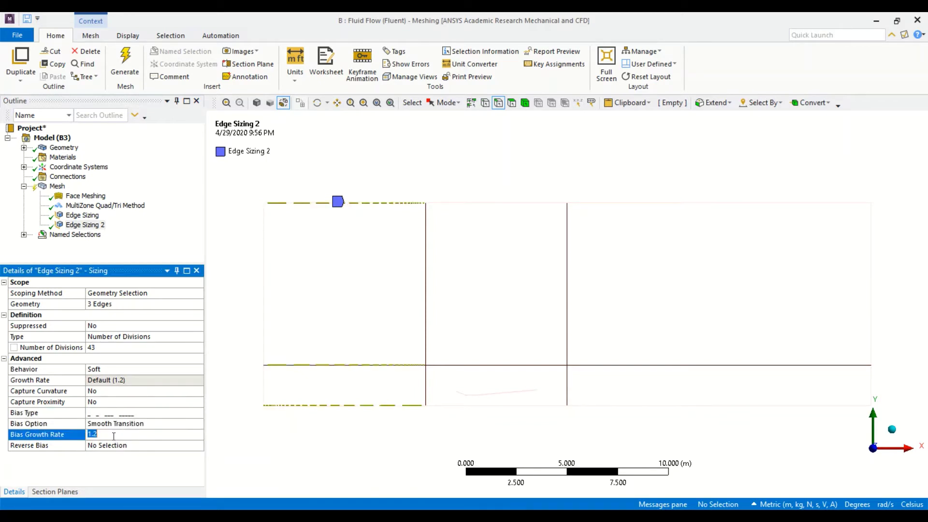
text(1.05)
key(Return)
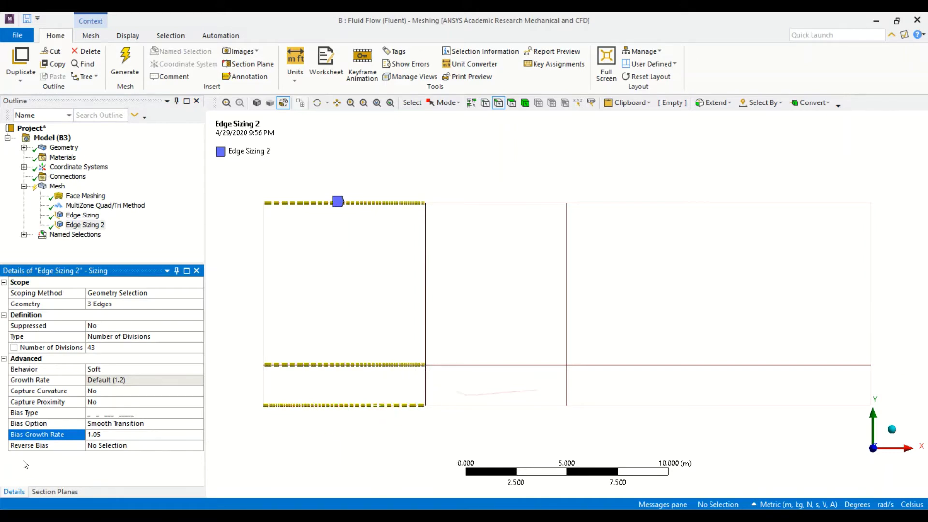
- Reverse the bias on the lower edge of the leftmost horizontal edge sizing
click(108, 446)
click(361, 404)
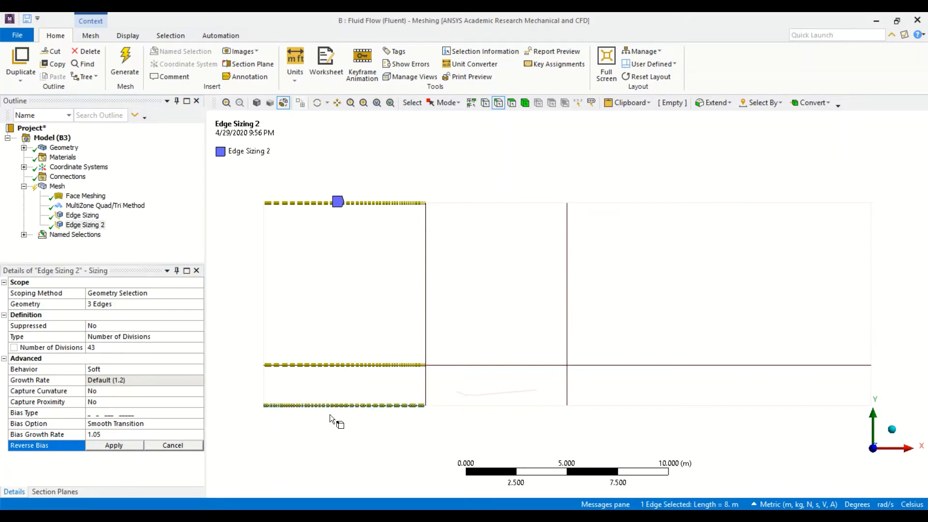
click(113, 445)
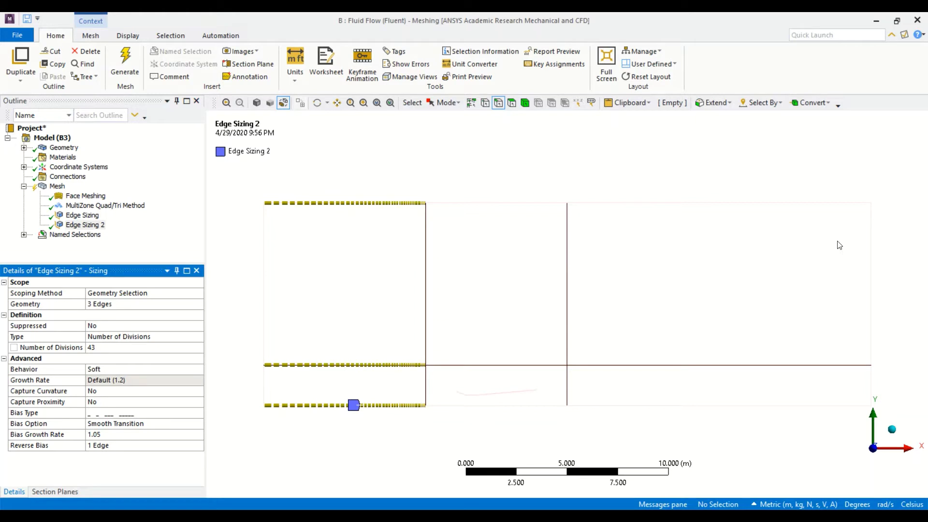
- Insert another edge sizing on the upper, middle and lower horizontal edges of the rightmost blocks
click(651, 201)
ctrl+click(637, 366)
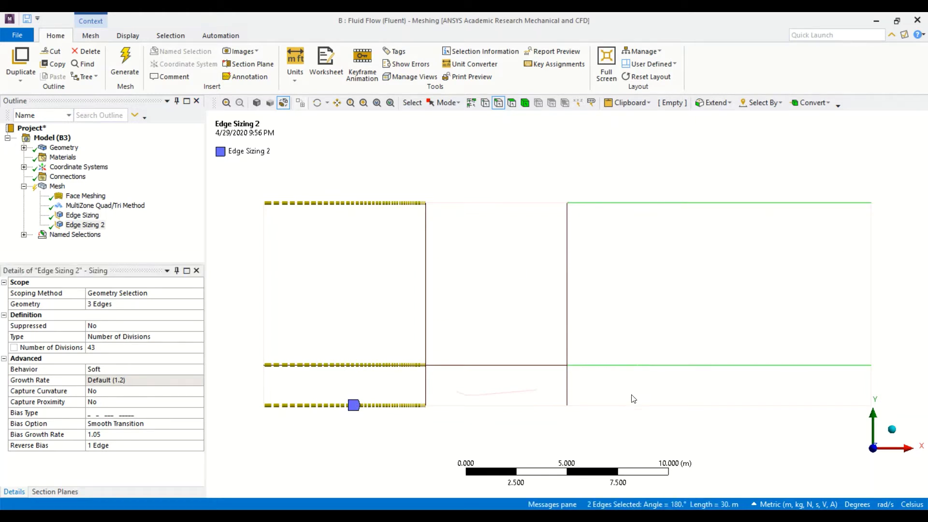
ctrl+click(630, 405)
right_click(630, 404)
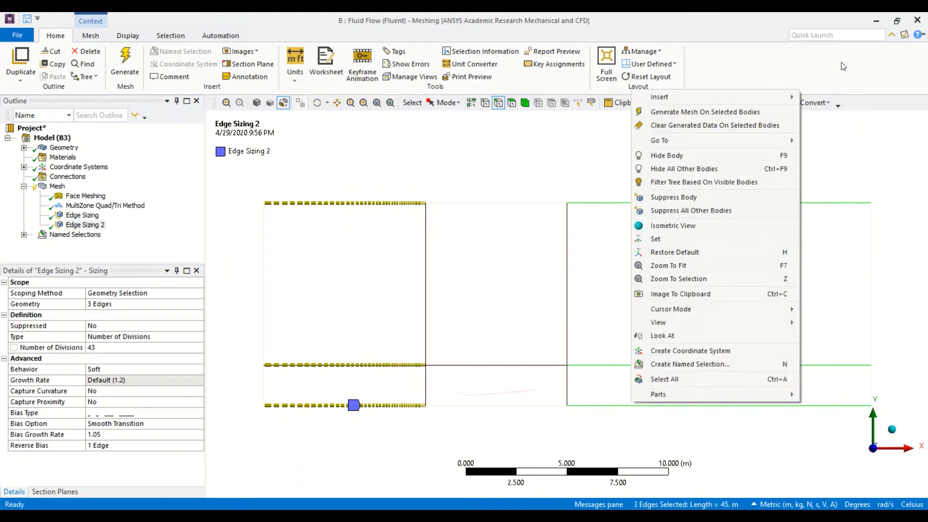
mouse_move(762, 99)
click(827, 98)
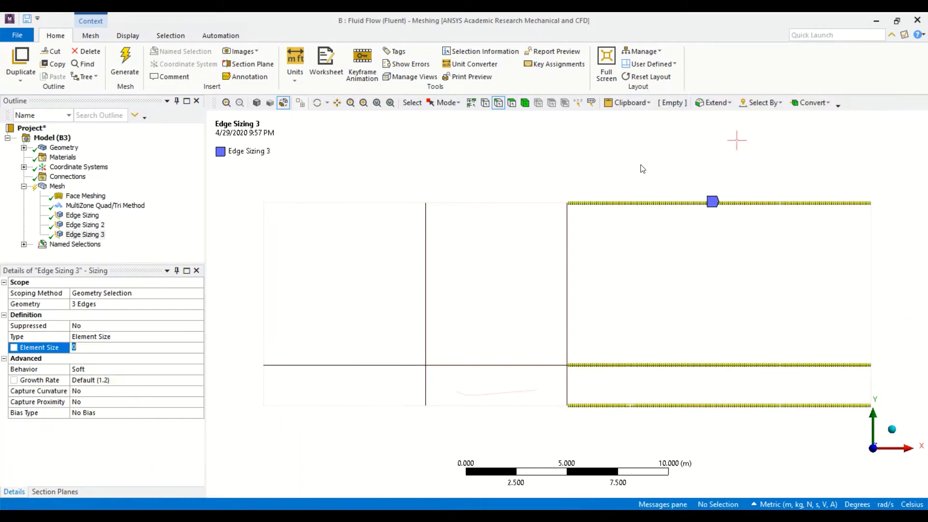
- Define the sizing of the rightmost horizontal edges by Number of Divisions and set it to 80
click(98, 337)
click(96, 357)
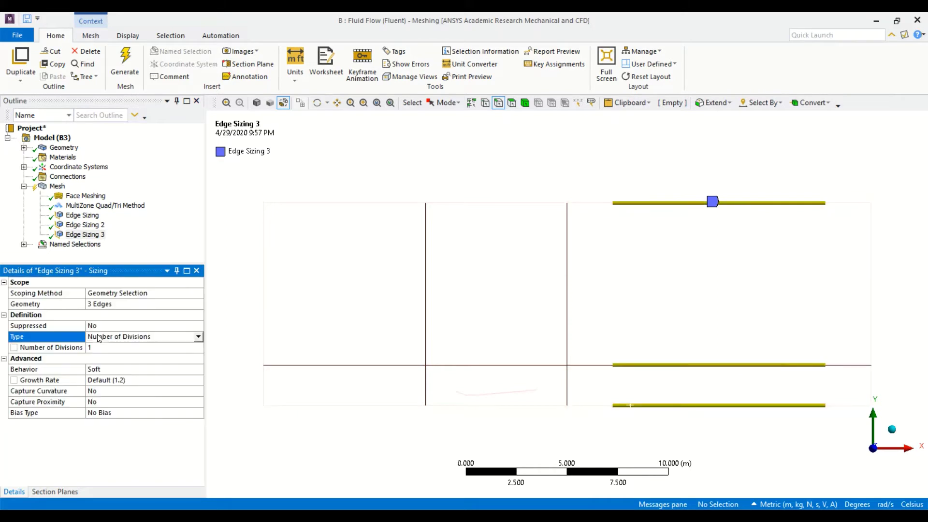
click(96, 347)
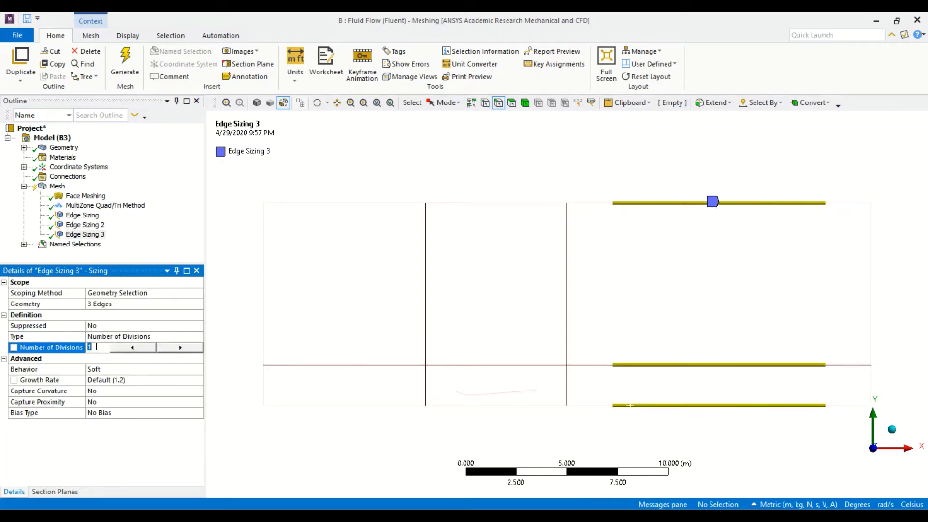
text(80)
key(Return)
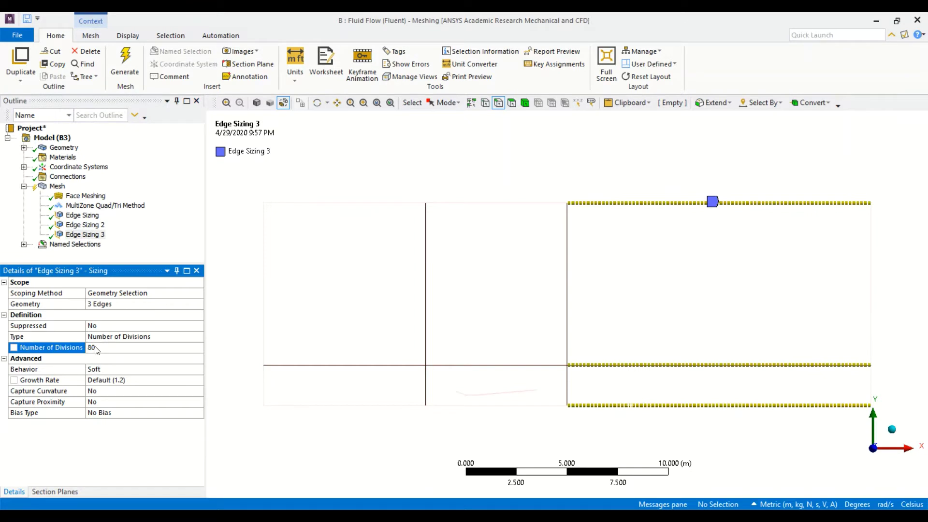
- Give the rightmost horizontal edge sizing the short-to-long dash bias type, with the Smooth Transition option and a bias growth rate of 1.0354
click(135, 414)
click(198, 414)
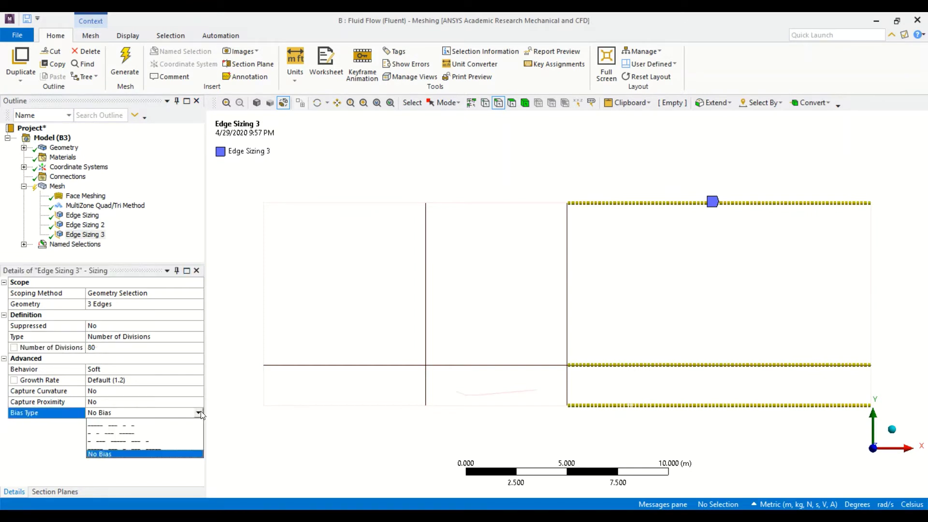
click(181, 431)
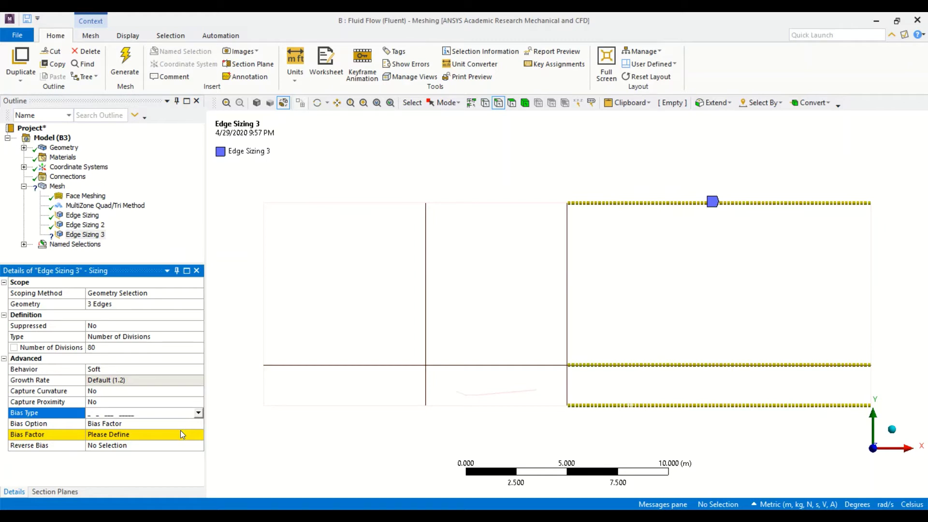
double_click(132, 424)
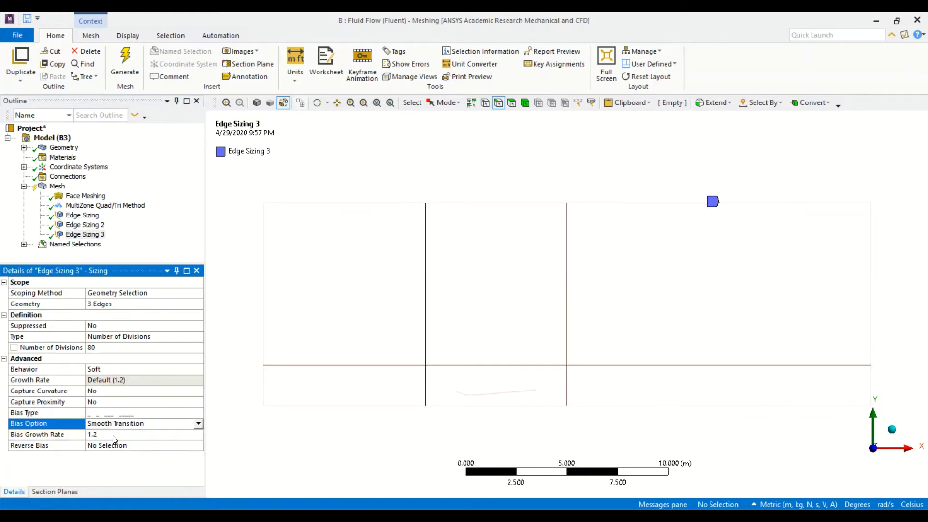
click(115, 434)
text(1.)
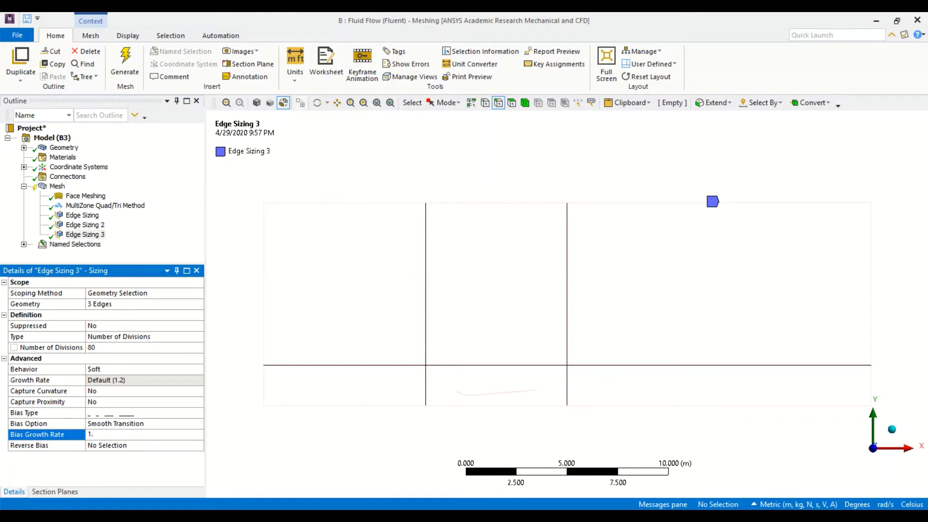
text(0354)
key(Return)
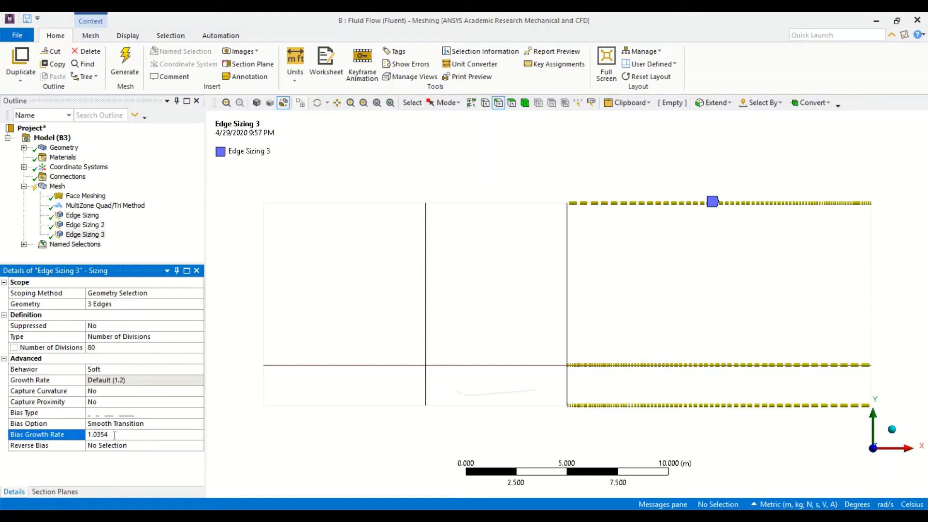
- Reverse the bias on the upper edge of the rightmost horizontal edge sizing
click(124, 446)
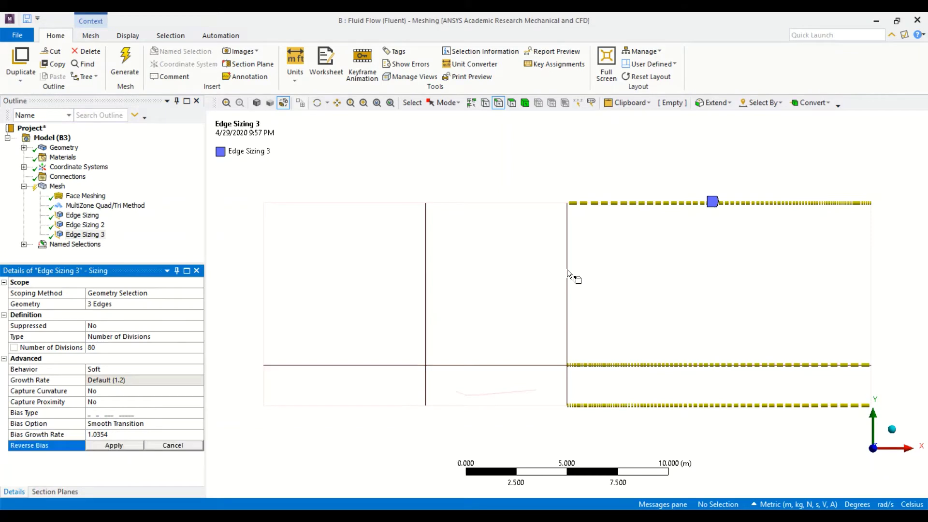
click(683, 204)
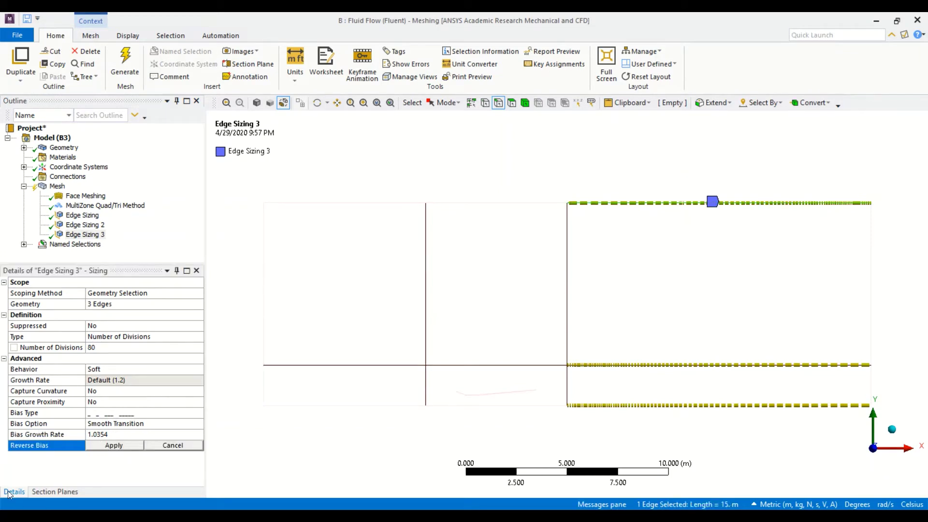
click(126, 449)
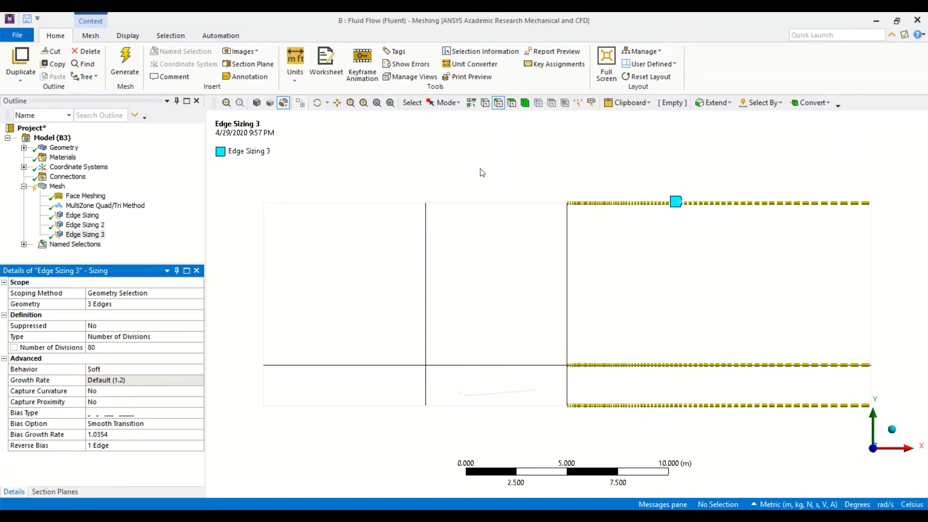
- Insert an edge sizing on seven edges: the three horizontal edges of the centre blocks and the four short vertical edges of the lower blocks
click(491, 200)
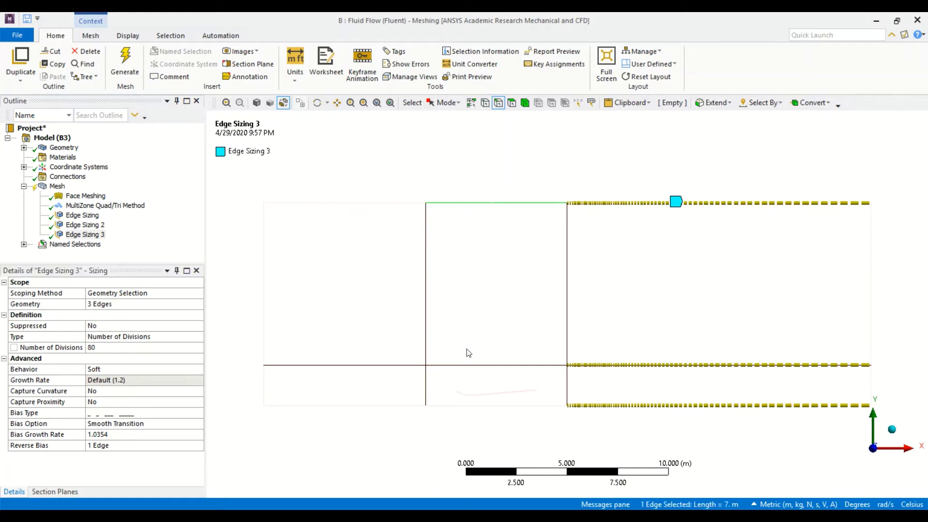
ctrl+click(488, 366)
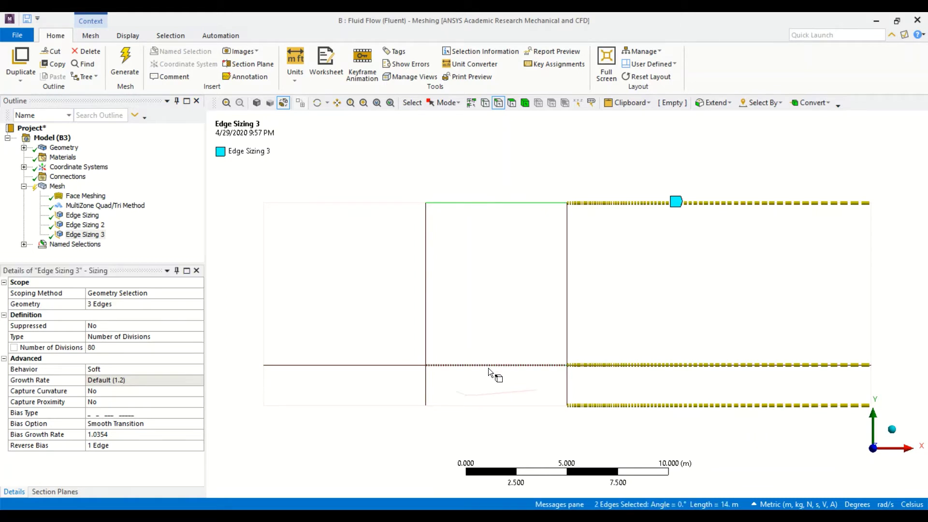
ctrl+click(492, 405)
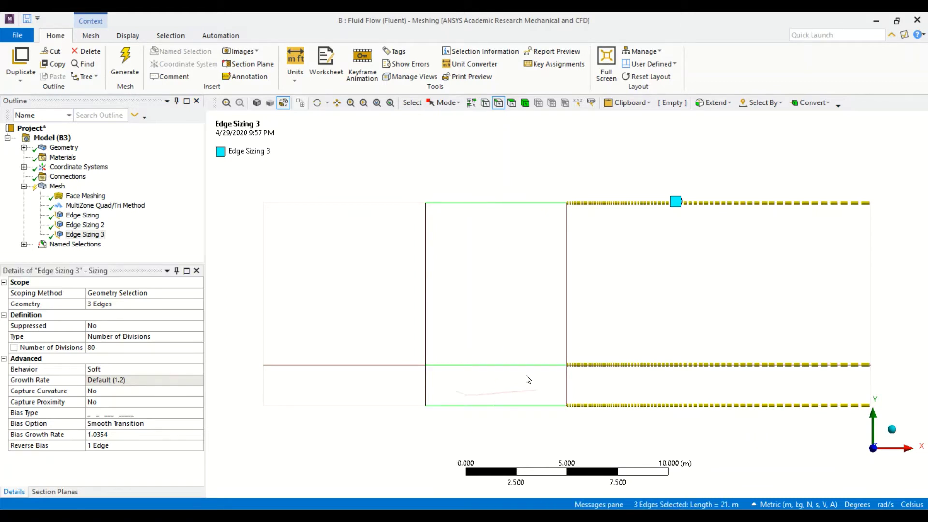
ctrl+click(264, 384)
ctrl+click(568, 382)
ctrl+click(873, 382)
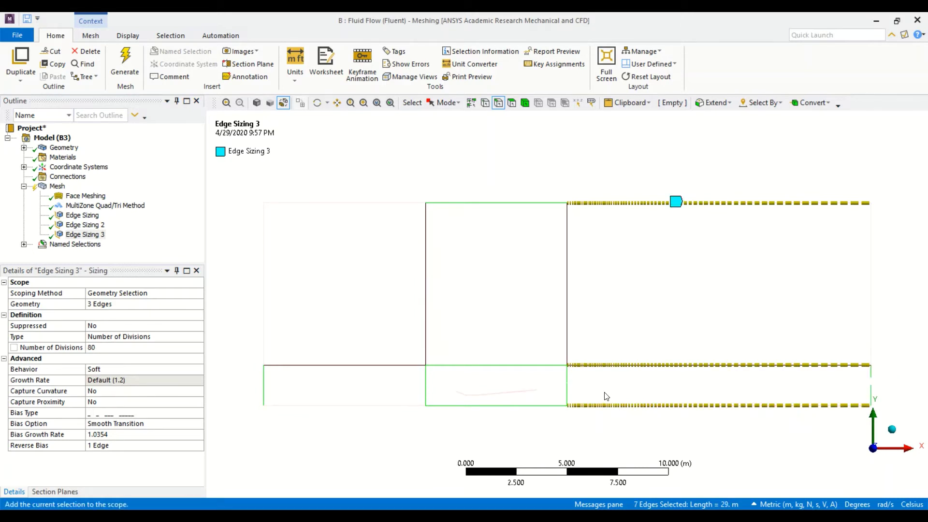
right_click(566, 386)
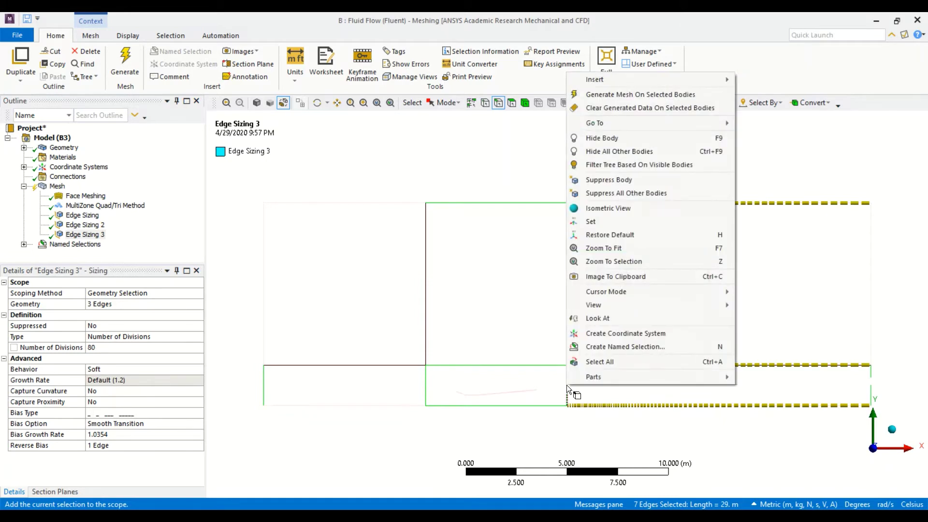
mouse_move(701, 78)
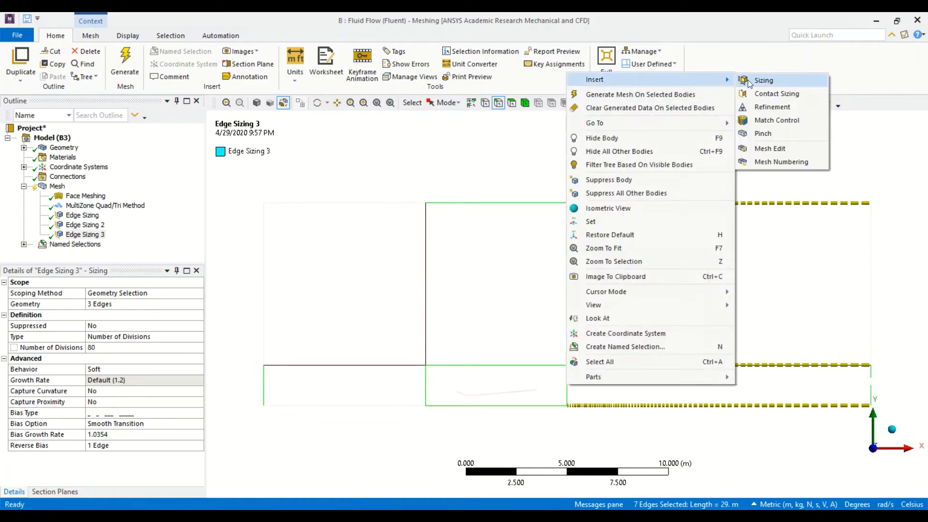
click(764, 81)
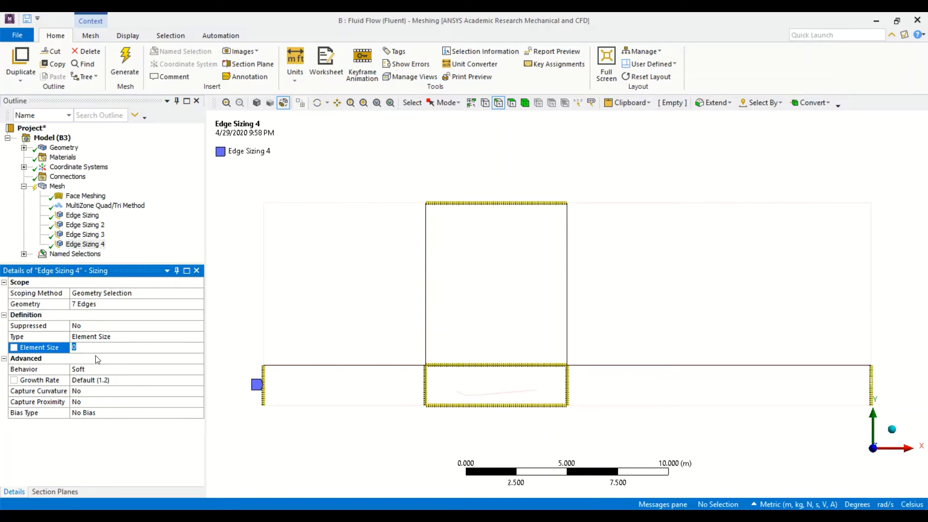
- Set the seven-edge sizing to an element size of 3e-2 m with Hard behavior
text(3e-2)
key(Return)
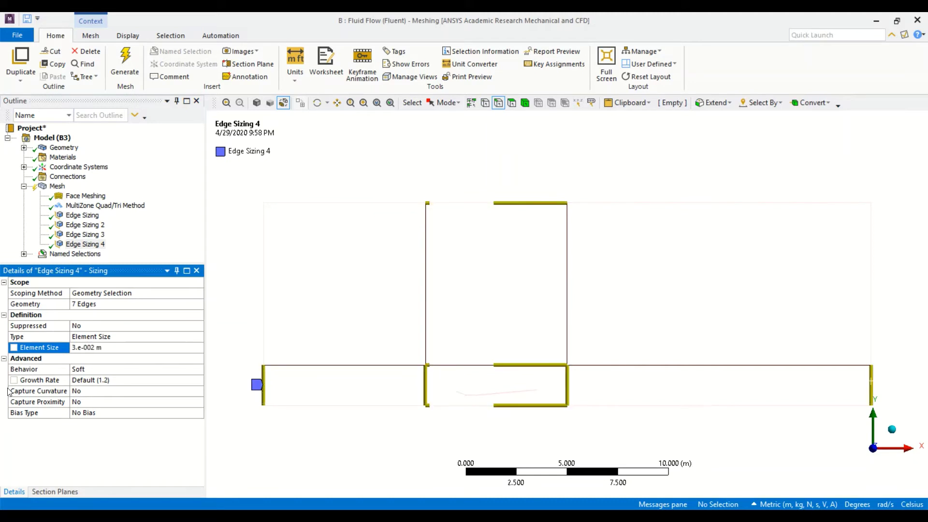
double_click(108, 369)
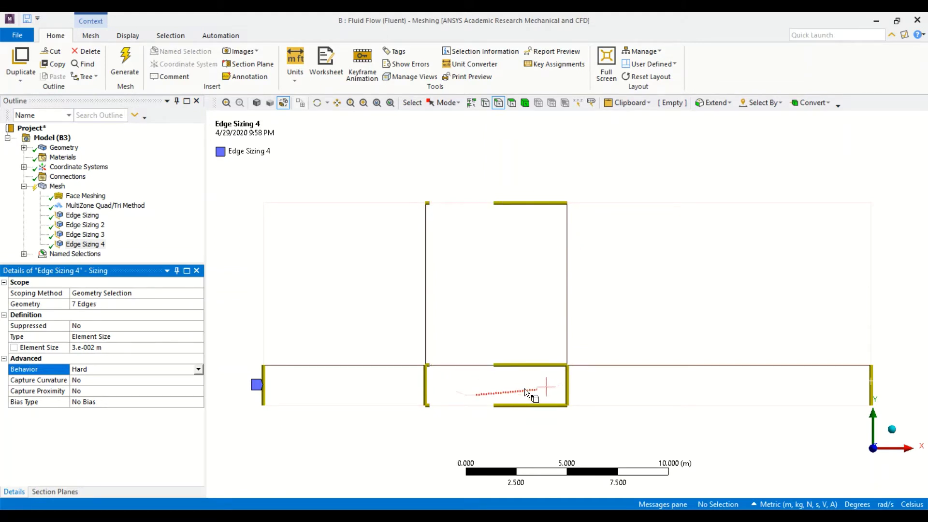
- Insert an edge sizing on the eight edges of the airfoil profile with an element size of 1.5e-2 m
scroll(483, 394, up, 1)
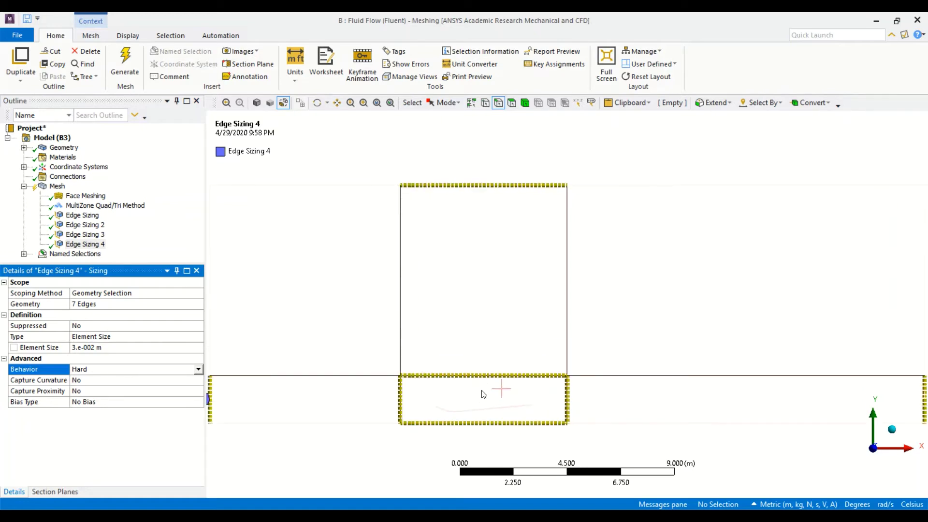
scroll(483, 394, up, 2)
middle_drag(480, 389, 547, 179)
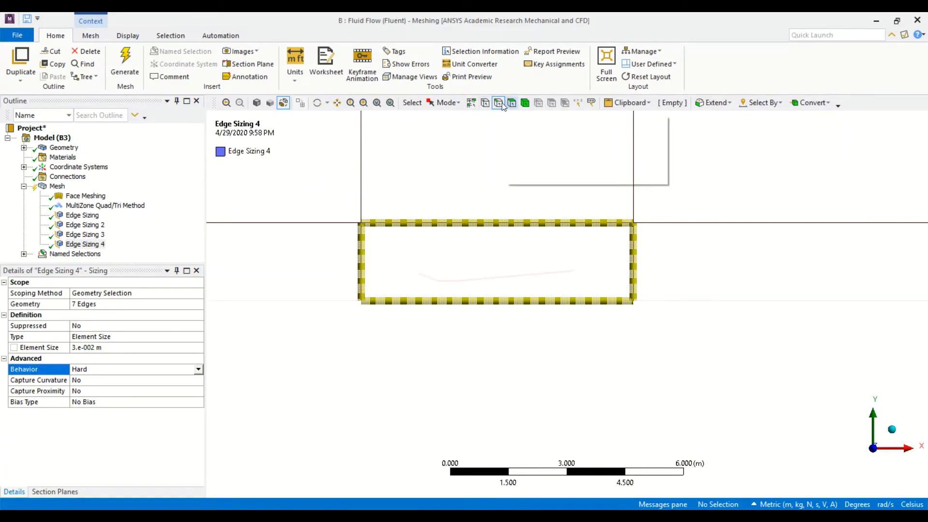
click(447, 102)
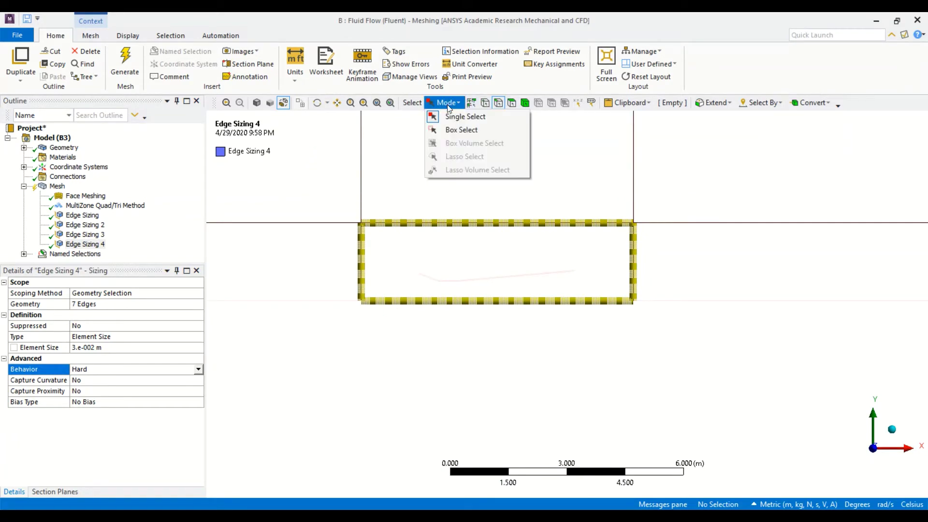
click(462, 130)
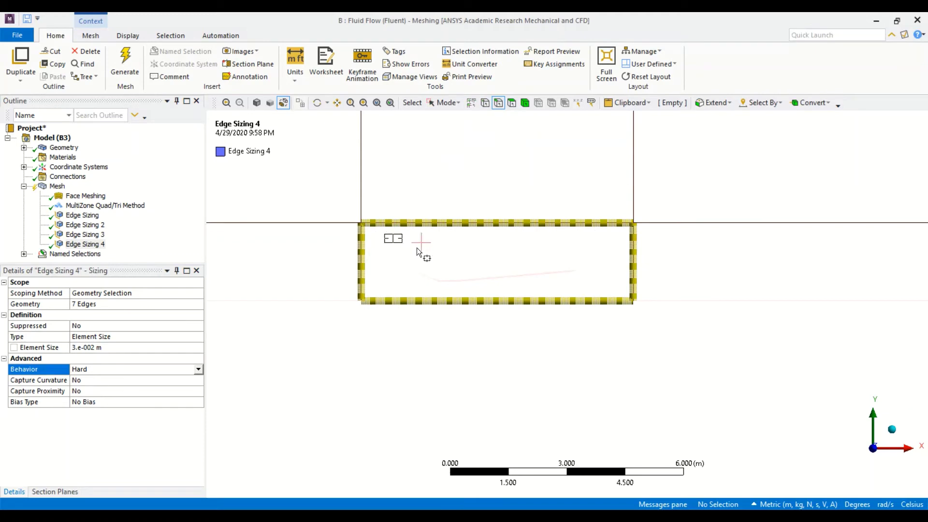
drag(416, 247, 612, 292)
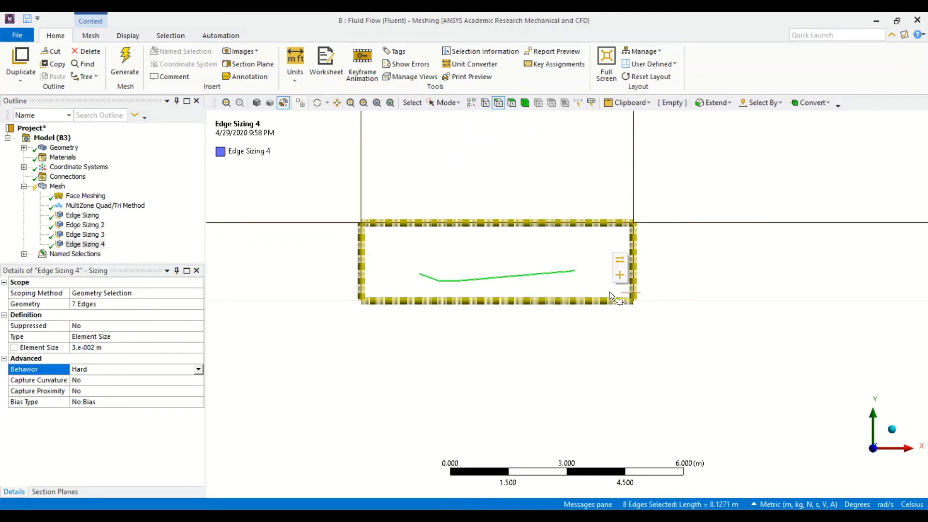
right_click(539, 273)
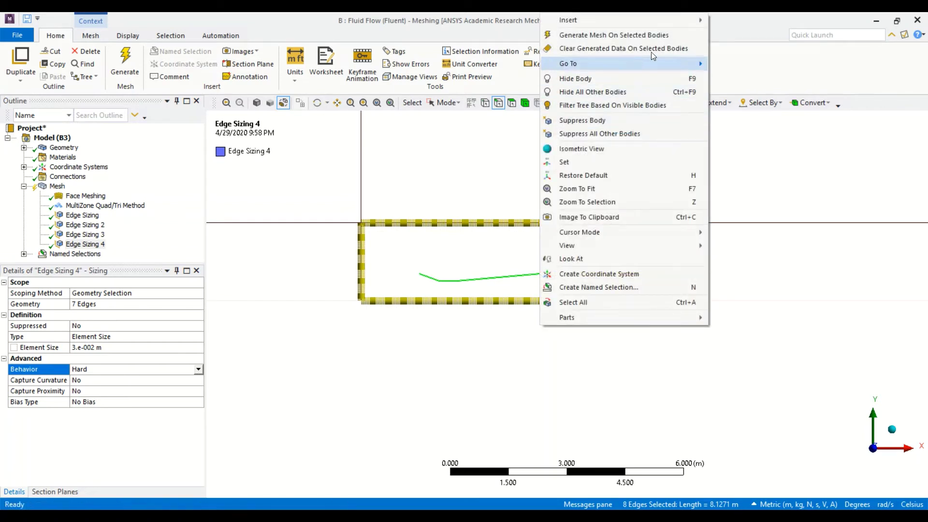
mouse_move(687, 20)
click(738, 22)
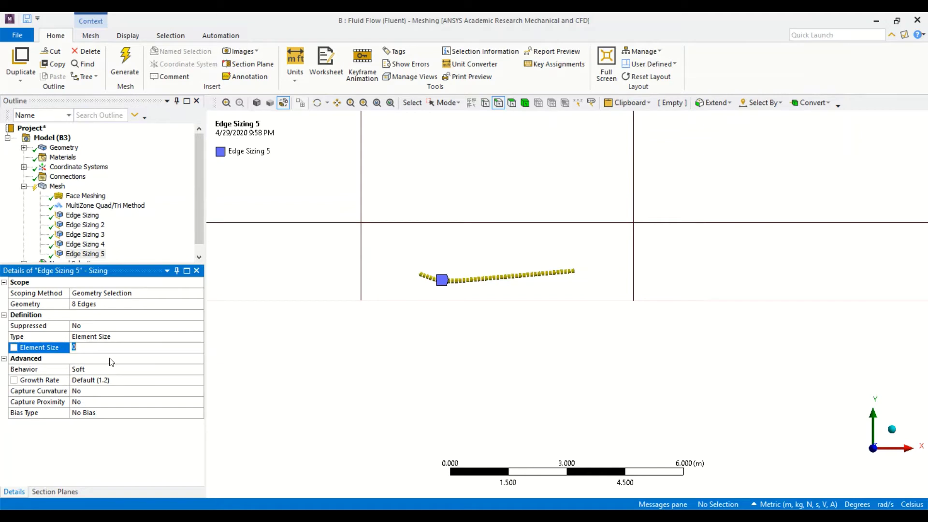
text(1.5e-2)
key(Return)
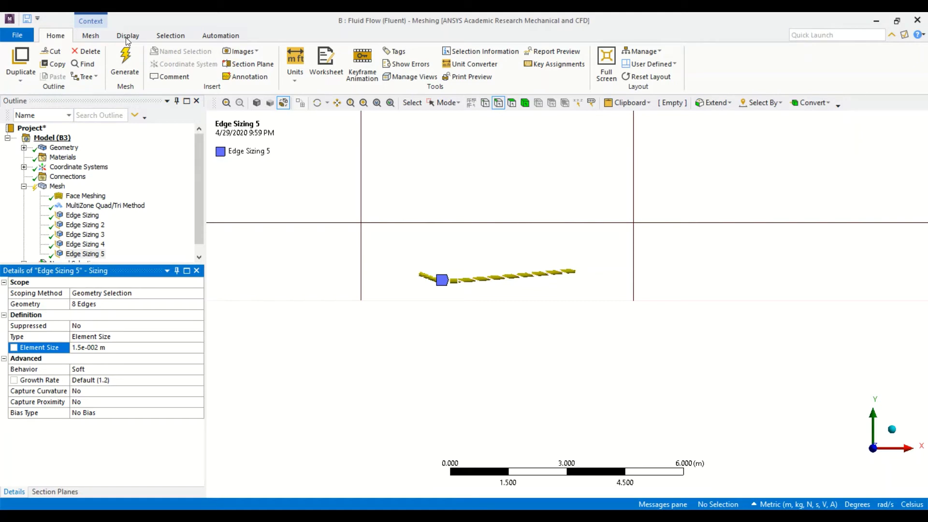
- Insert a face sizing on the lower centre face surrounding the airfoil with an element size of 2.75e-2 m
click(511, 103)
click(444, 103)
click(445, 116)
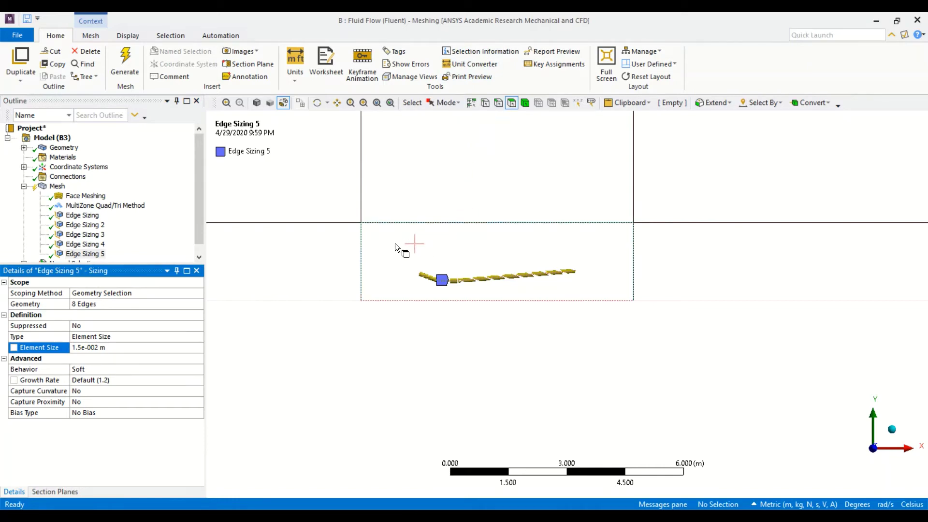
click(395, 243)
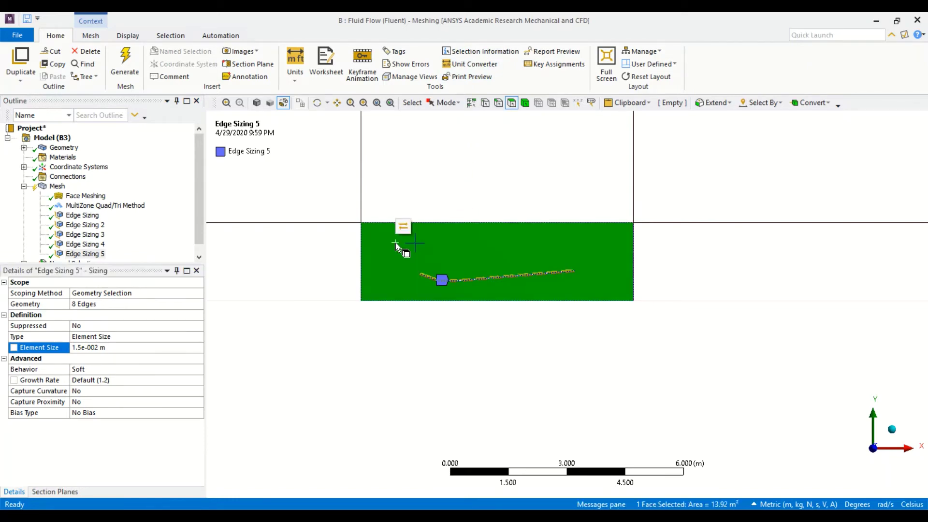
right_click(395, 242)
mouse_move(541, 187)
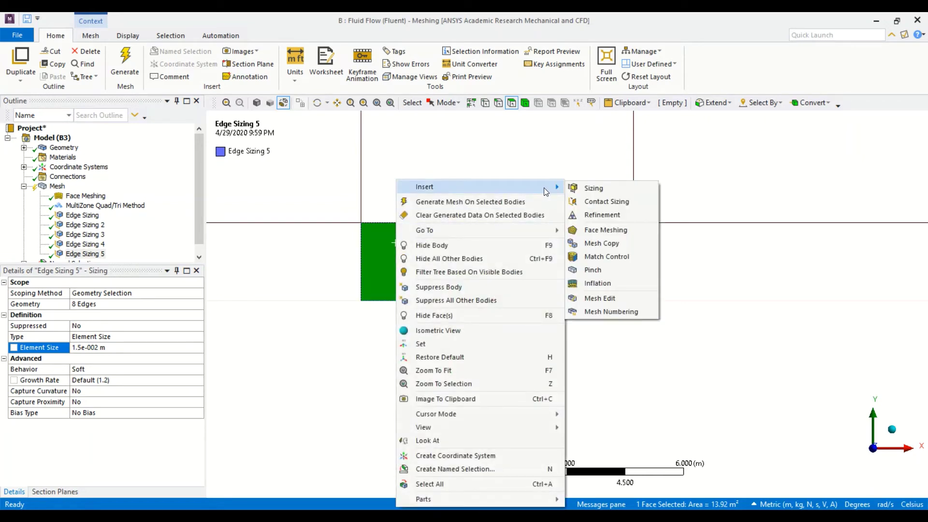
click(618, 189)
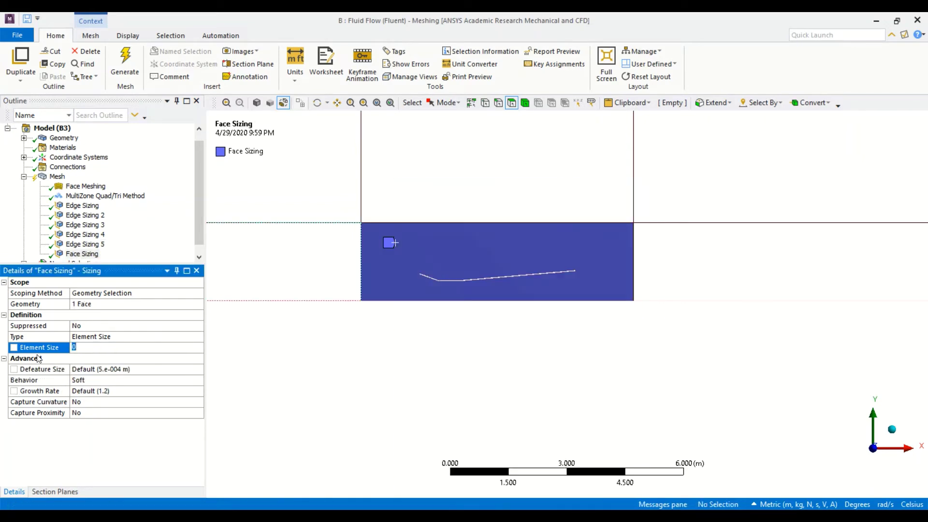
text(2.75e-2)
key(Return)
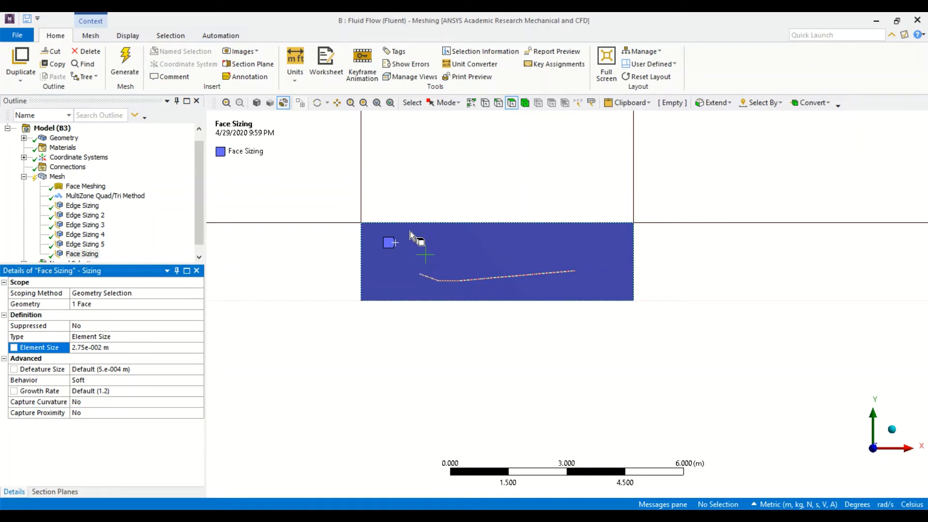
- Insert an inflation on the body surrounding the airfoil, with the eight airfoil edges as its boundary
click(524, 103)
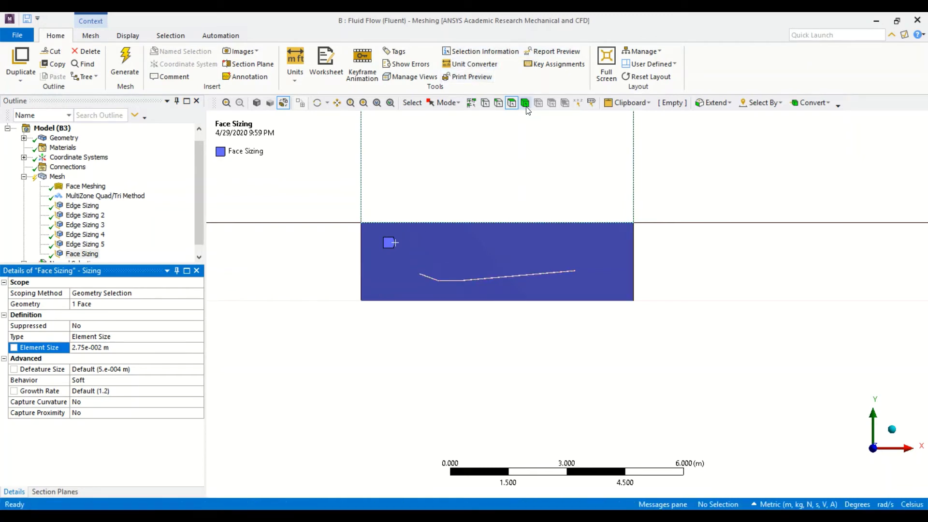
click(515, 246)
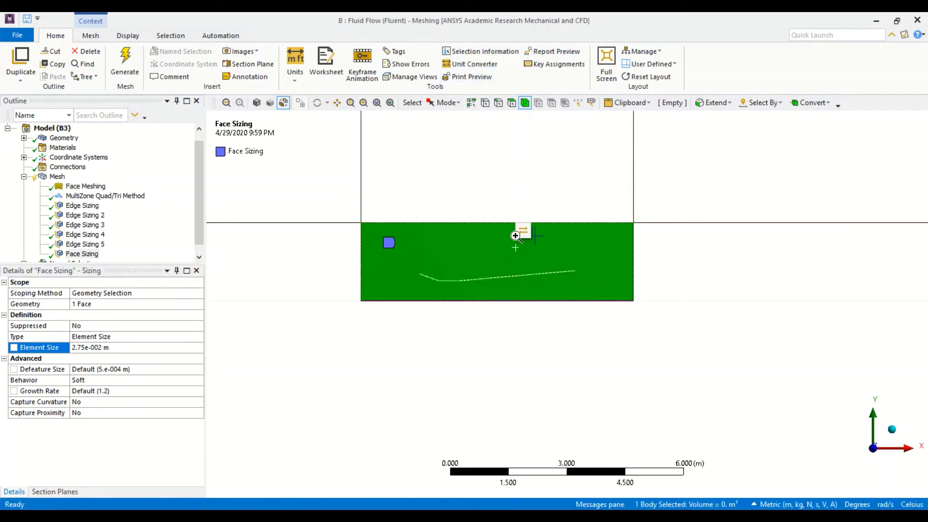
right_click(516, 236)
mouse_move(663, 183)
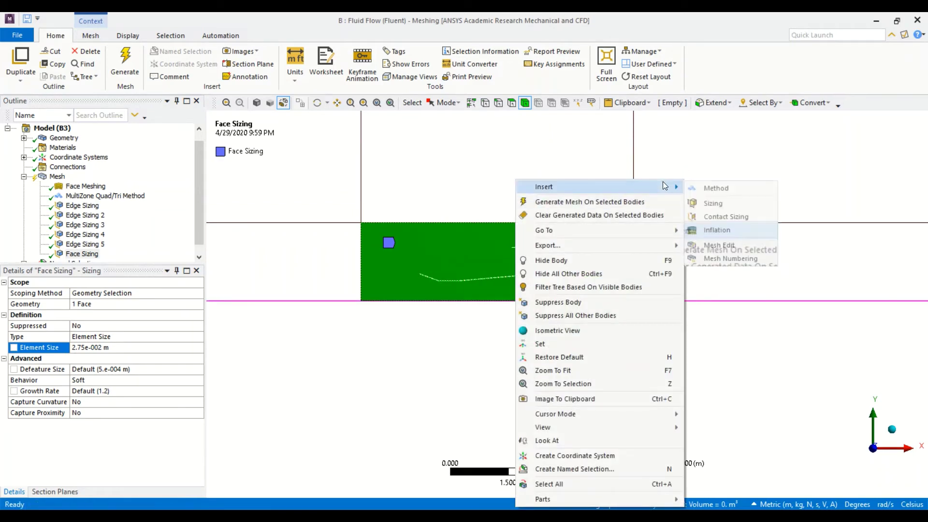
click(721, 234)
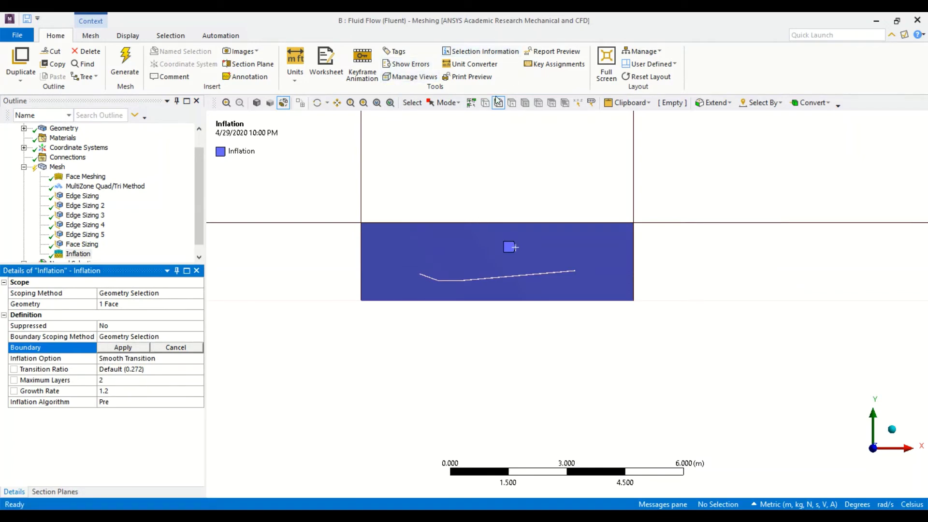
click(452, 109)
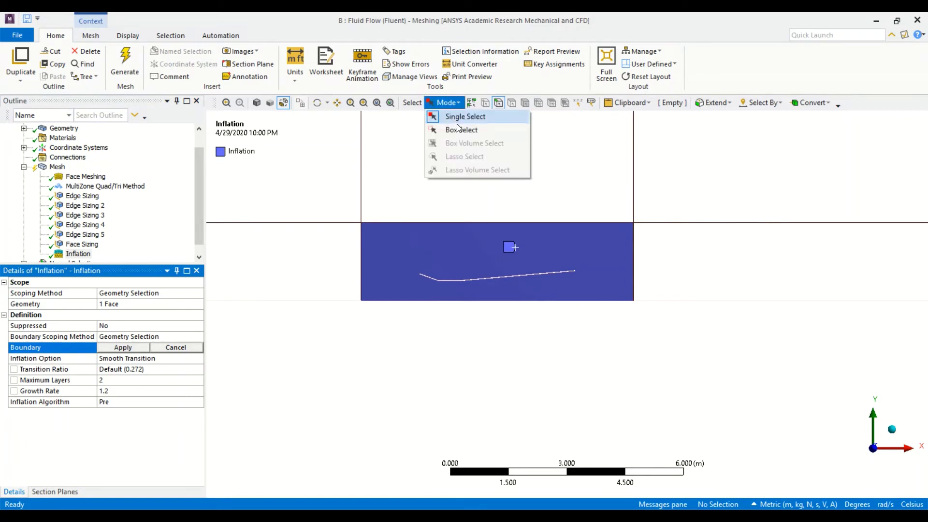
click(457, 126)
drag(402, 249, 609, 293)
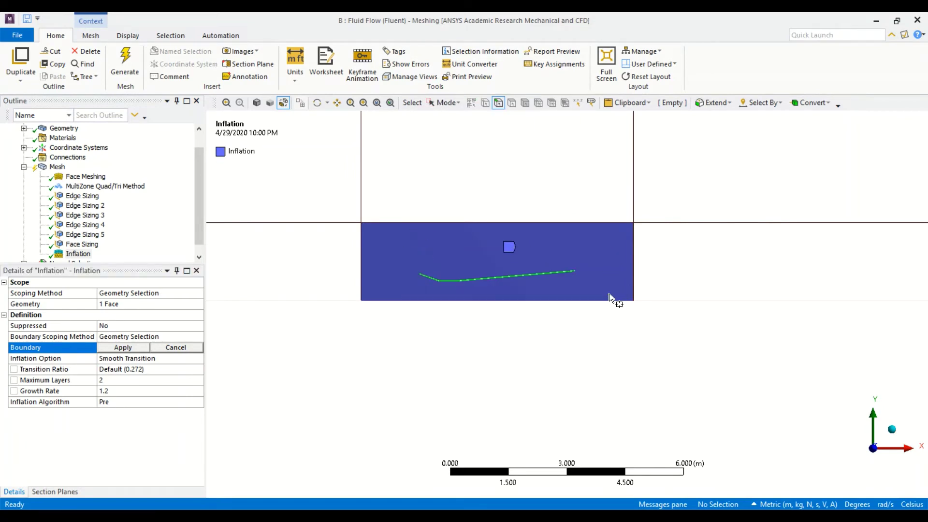
click(117, 348)
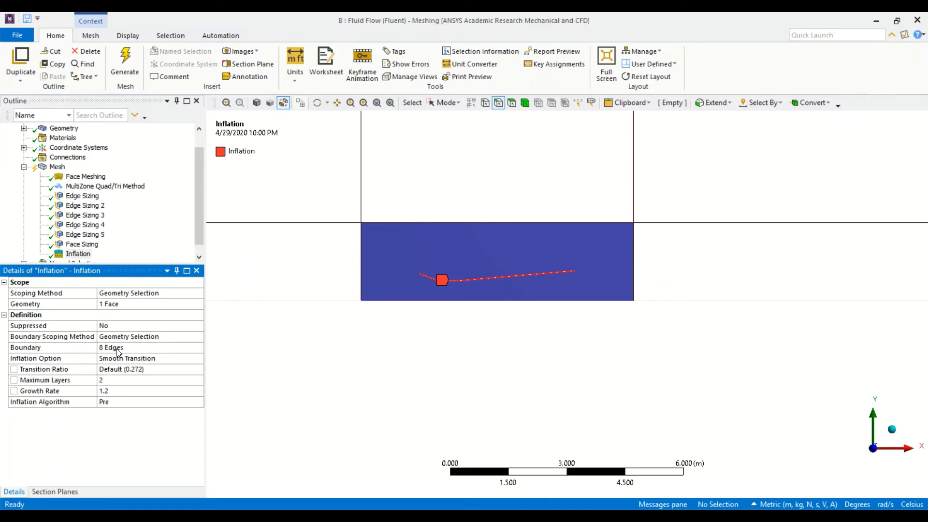
- Set the inflation to First Layer Thickness with a first layer height of 2.5e-4 m and 22 maximum layers
click(185, 356)
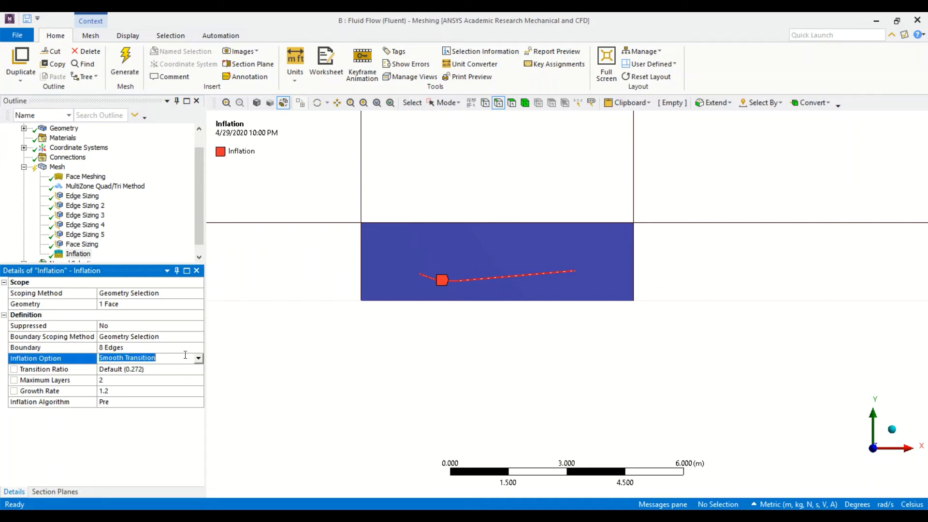
click(198, 358)
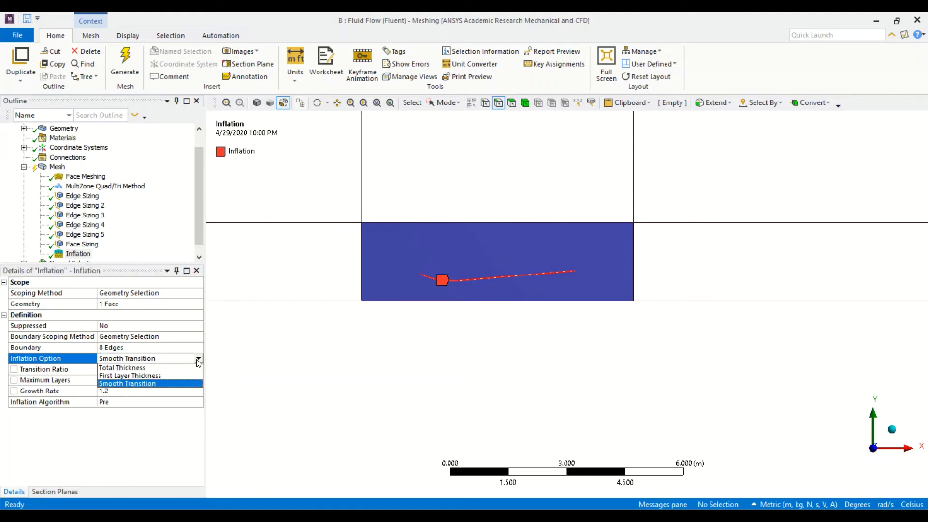
click(190, 376)
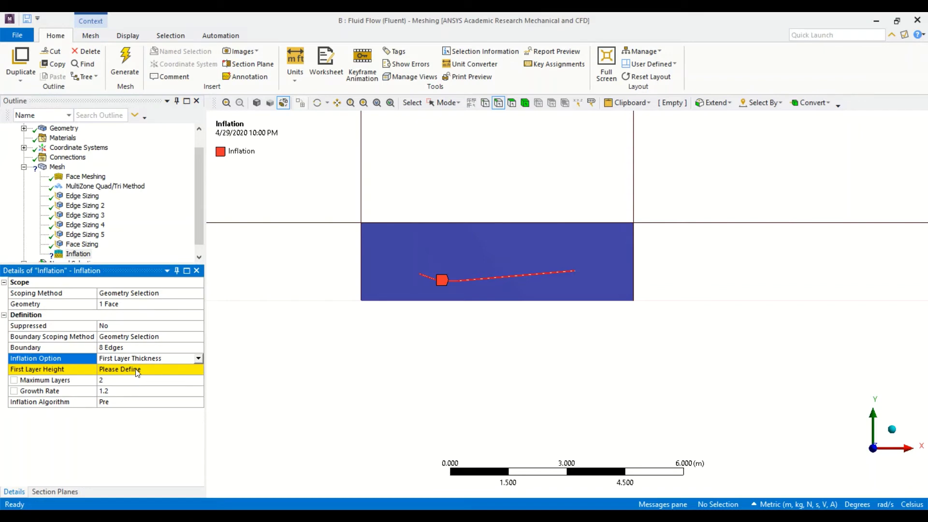
click(137, 370)
text(2.5)
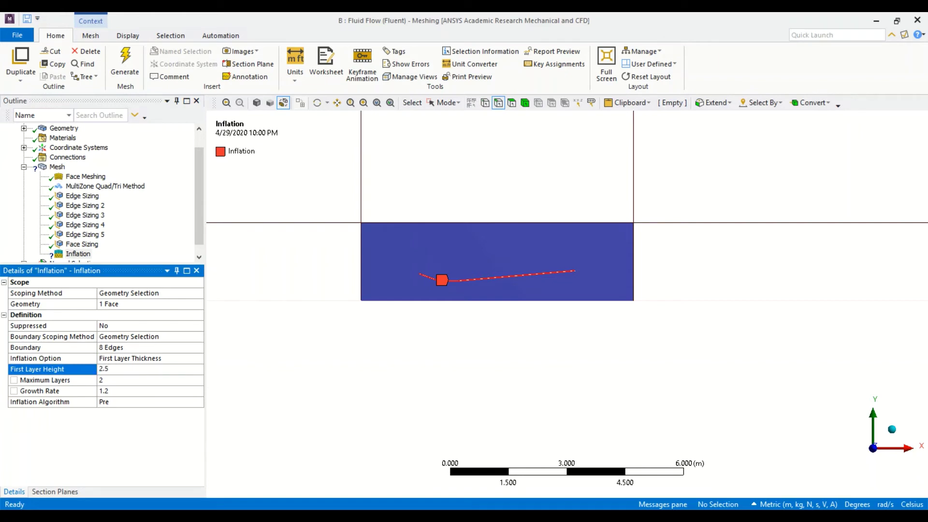
text(e-4)
key(Return)
click(139, 382)
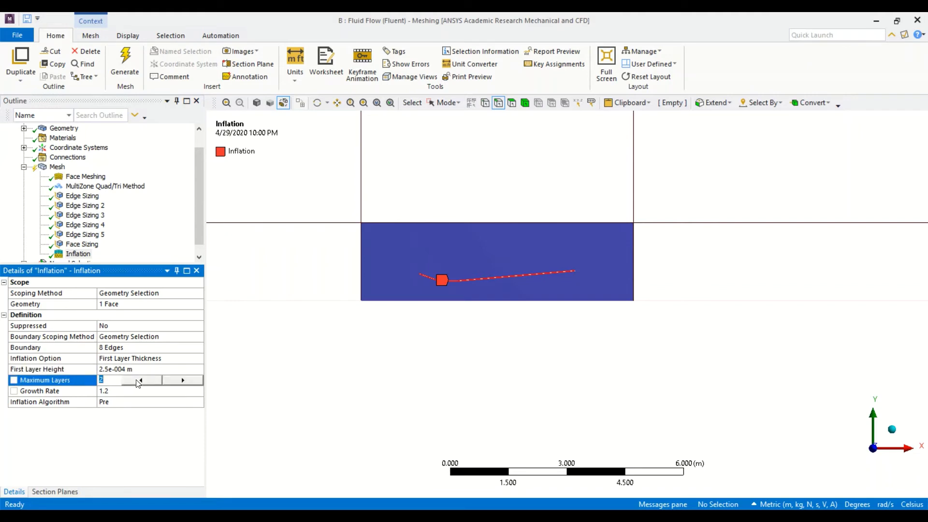
text(22)
key(Return)
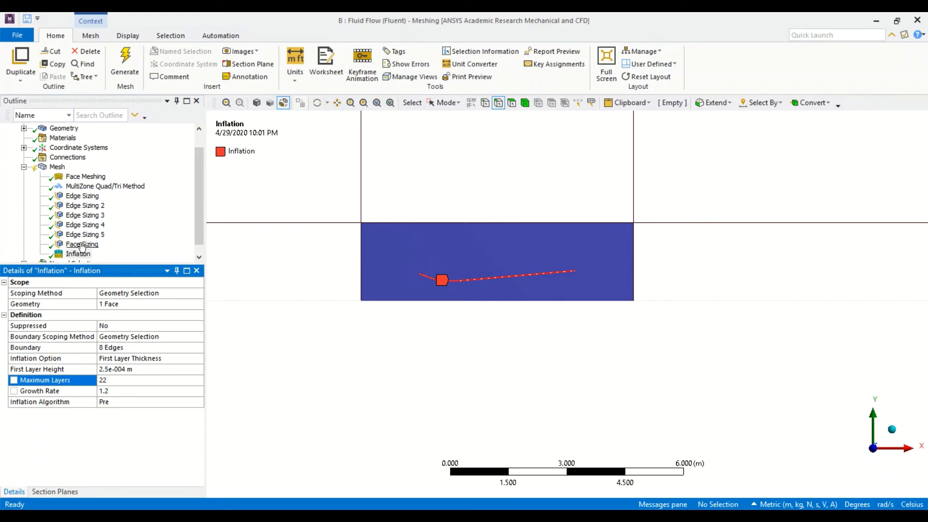
- Generate the mesh for the whole flow domain
scroll(83, 247, down, 1)
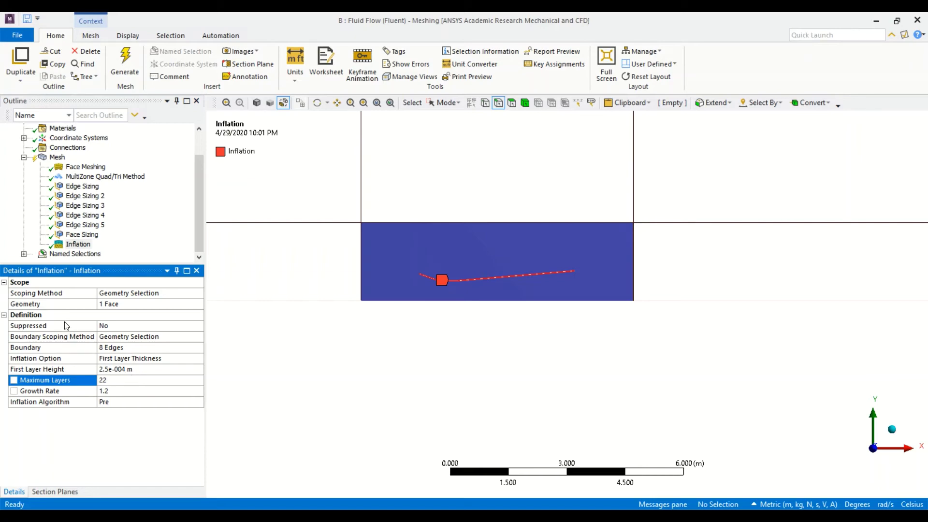
click(59, 158)
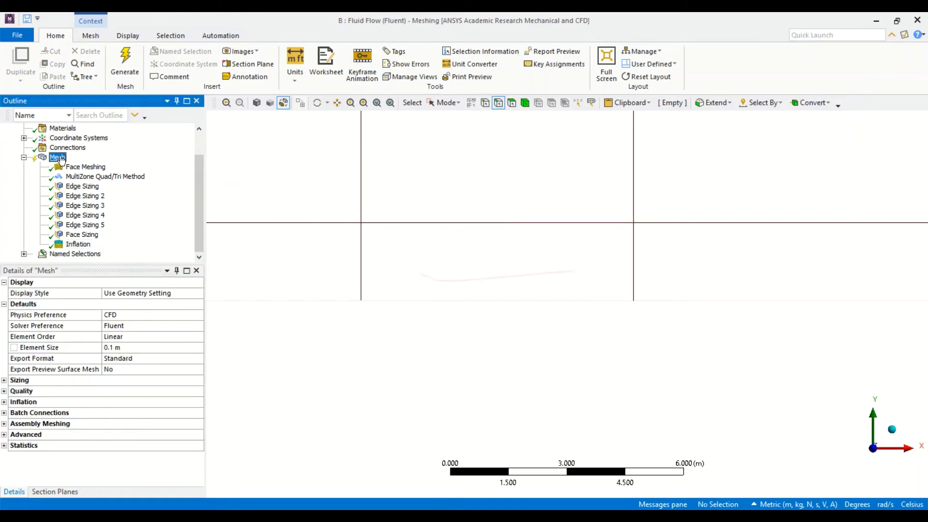
right_click(60, 160)
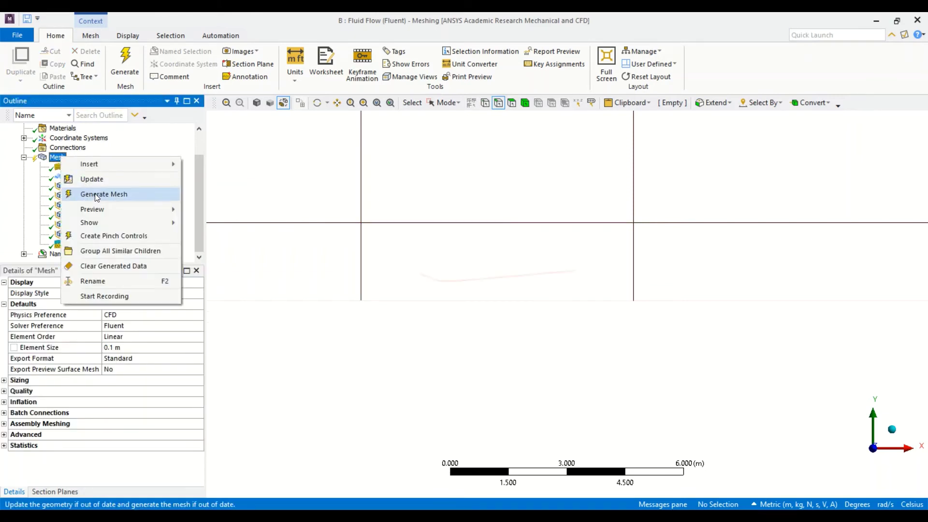
click(95, 194)
scroll(496, 299, up, 2)
scroll(496, 299, down, 3)
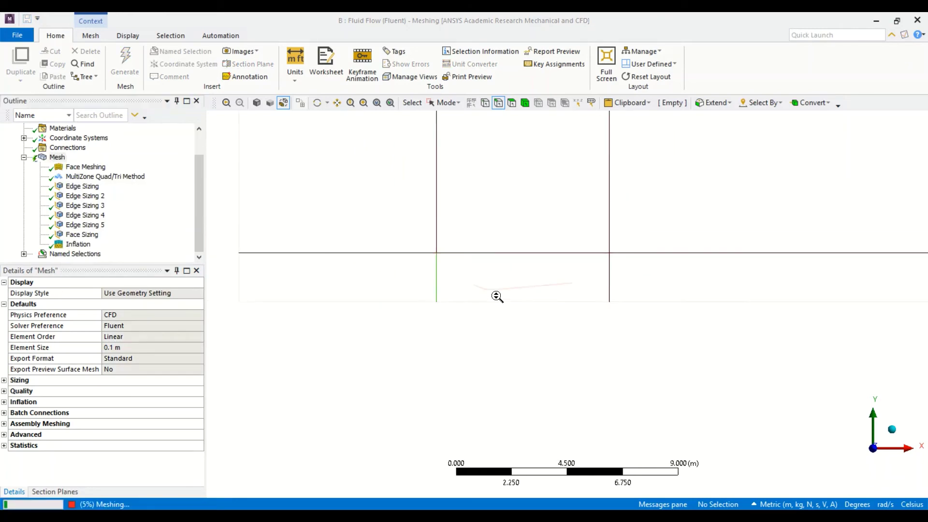
scroll(501, 290, up, 1)
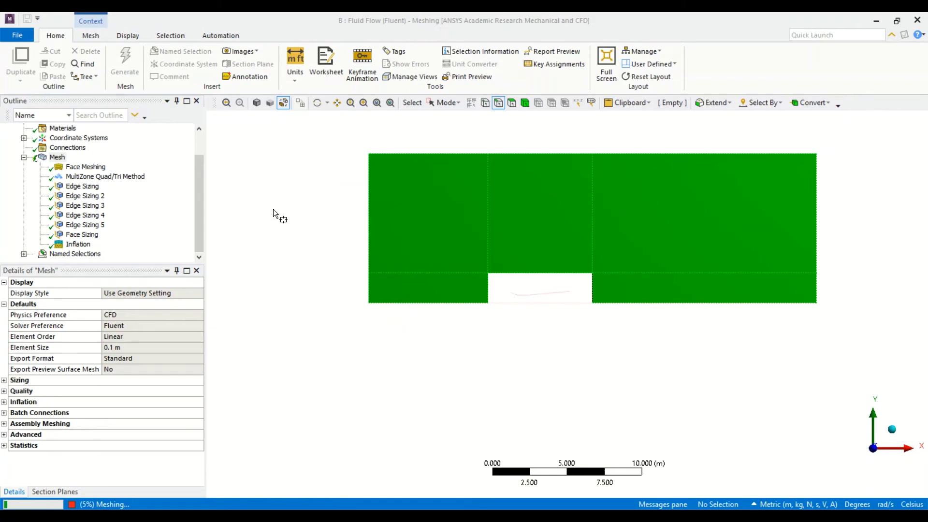
- Return to single selection mode and examine the mesh and inflation layers around the airfoil's leading edge
click(449, 101)
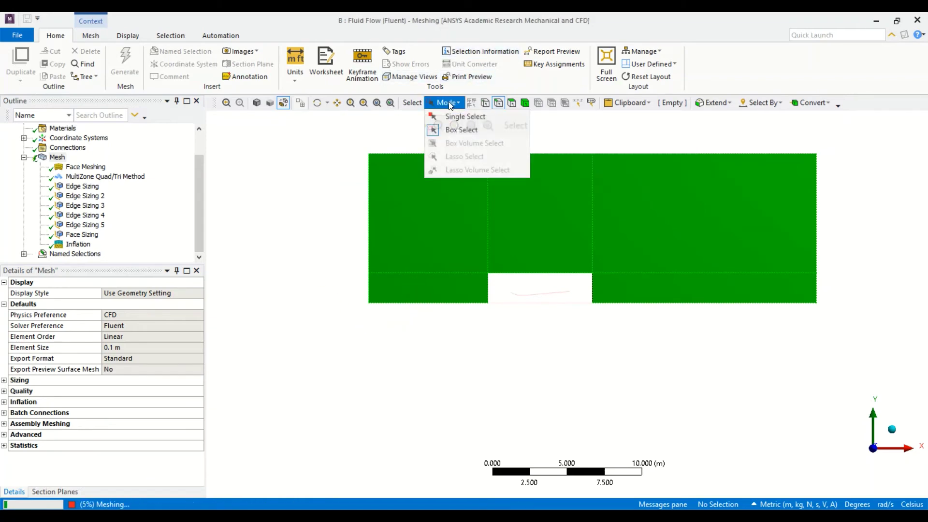
click(462, 116)
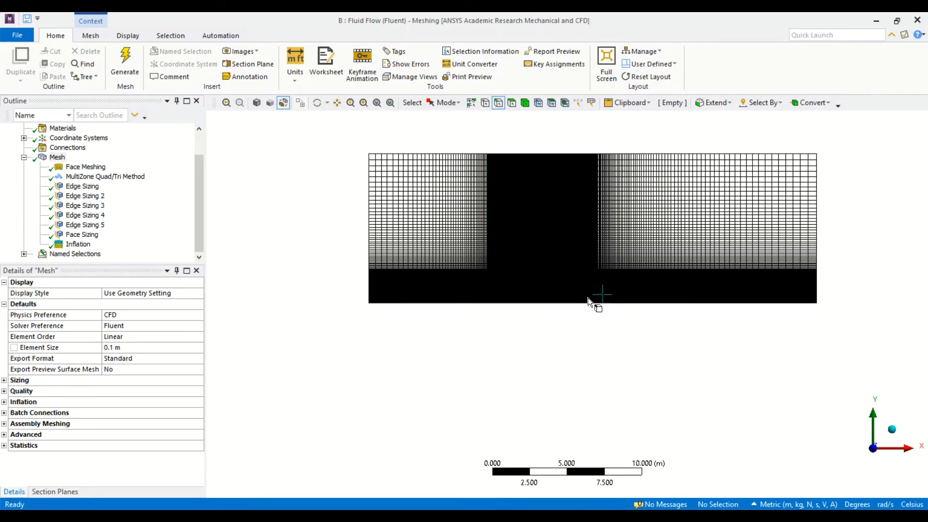
drag(476, 247, 661, 327)
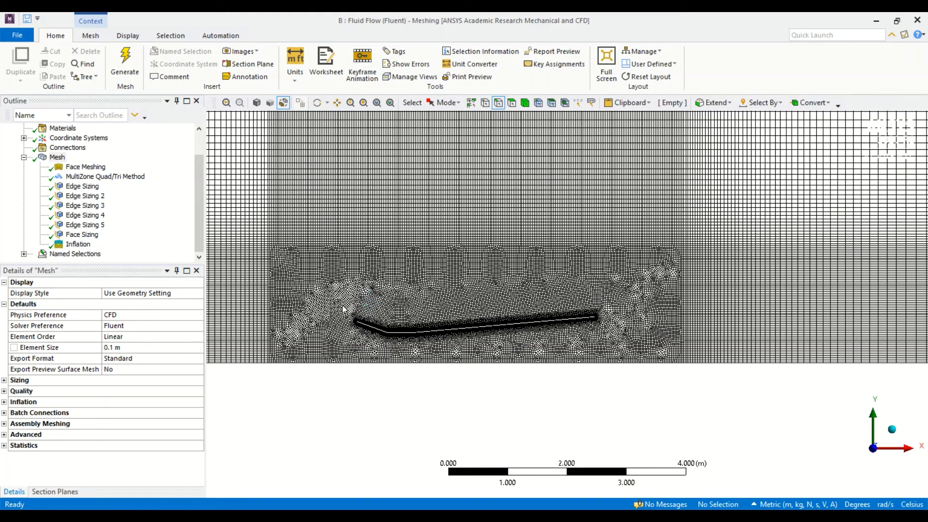
right_drag(344, 307, 427, 341)
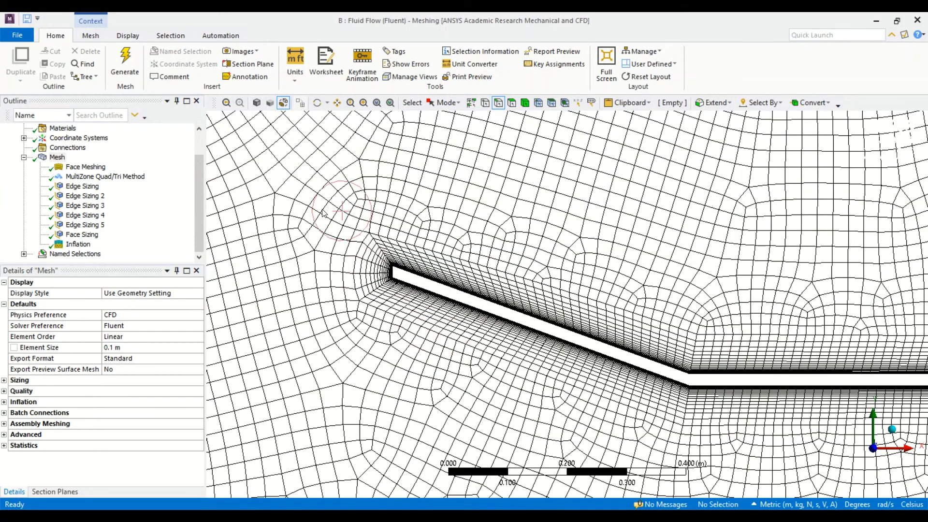
- Examine the inflation layers next to the airfoil surface near its leading edge at close range
right_drag(319, 205, 531, 332)
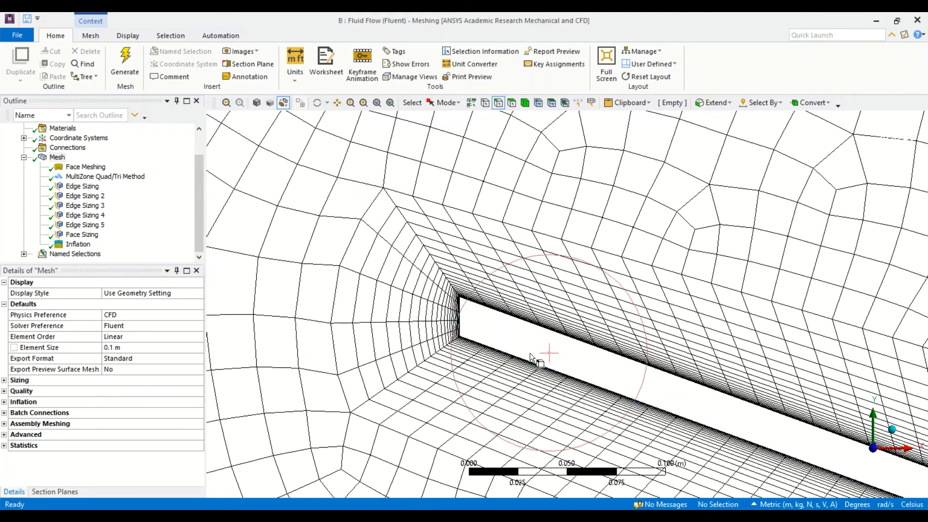
scroll(530, 352, down, 1)
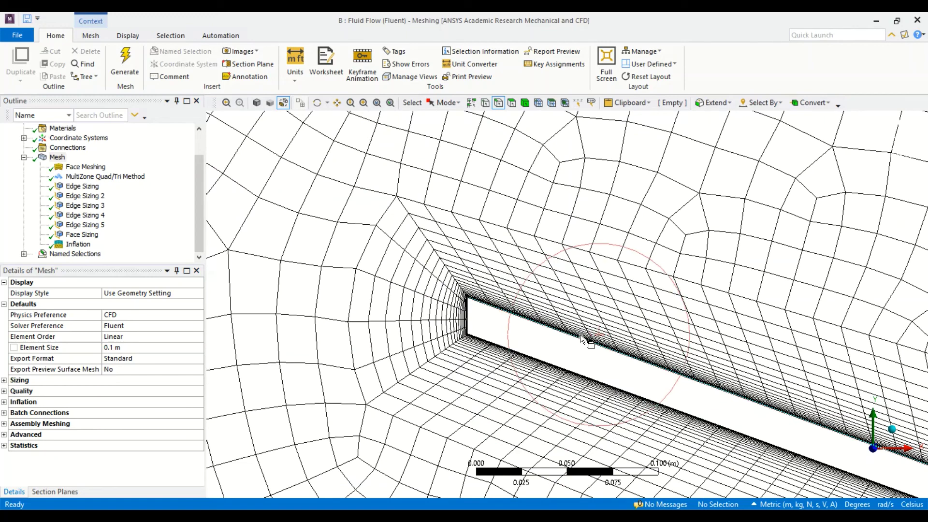
right_drag(576, 321, 595, 347)
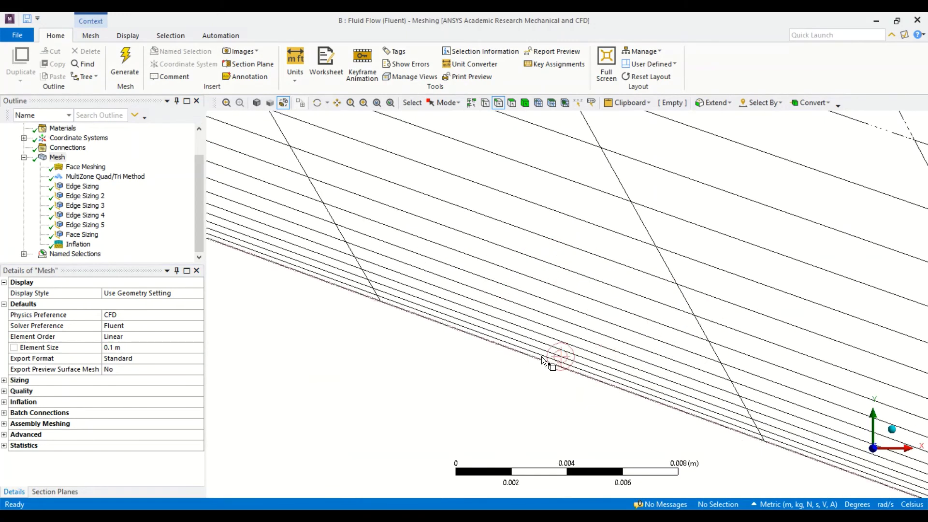
scroll(545, 352, up, 3)
scroll(545, 352, down, 7)
scroll(547, 355, down, 5)
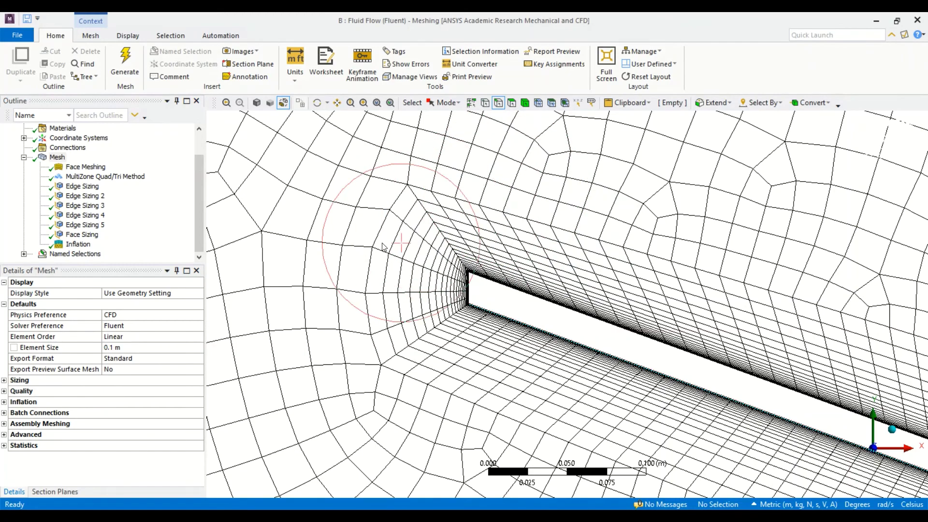
scroll(485, 231, down, 3)
scroll(485, 231, down, 5)
scroll(484, 231, up, 4)
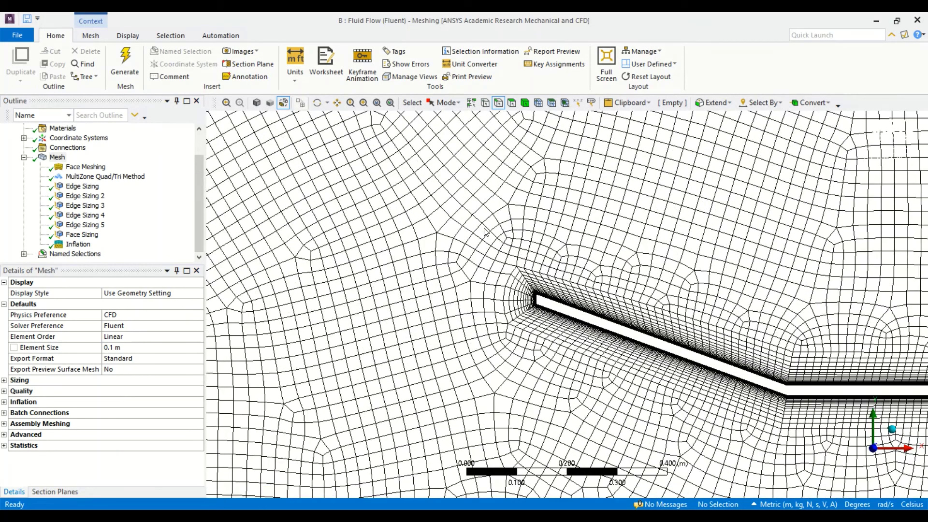
- Examine the mesh along the full length of the airfoil and the inflation layers around its trailing edge
scroll(715, 292, up, 1)
ctrl+middle_drag(593, 280, 5, 106)
scroll(556, 194, down, 3)
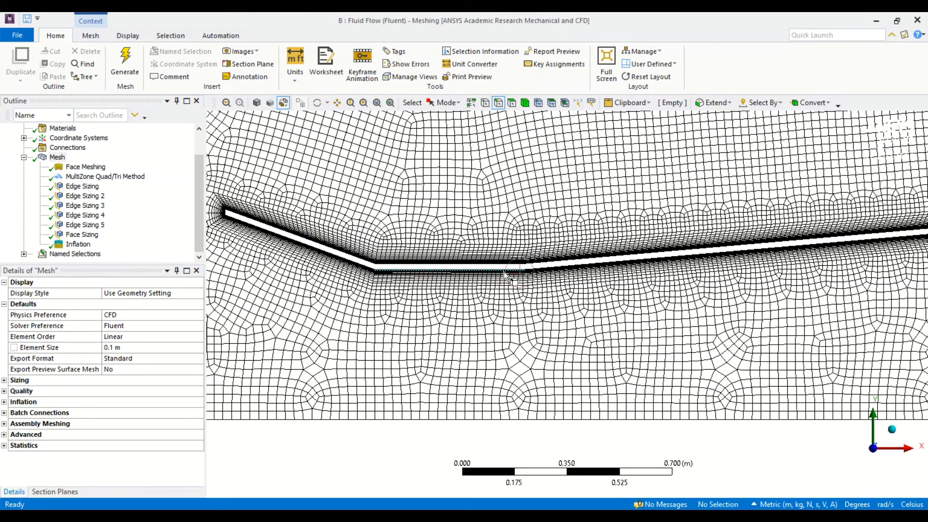
scroll(581, 277, down, 2)
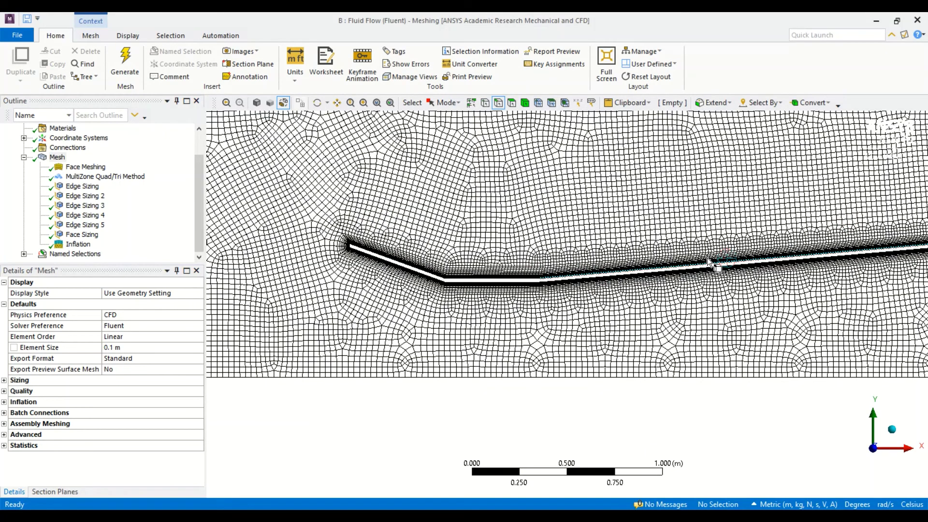
scroll(709, 261, down, 4)
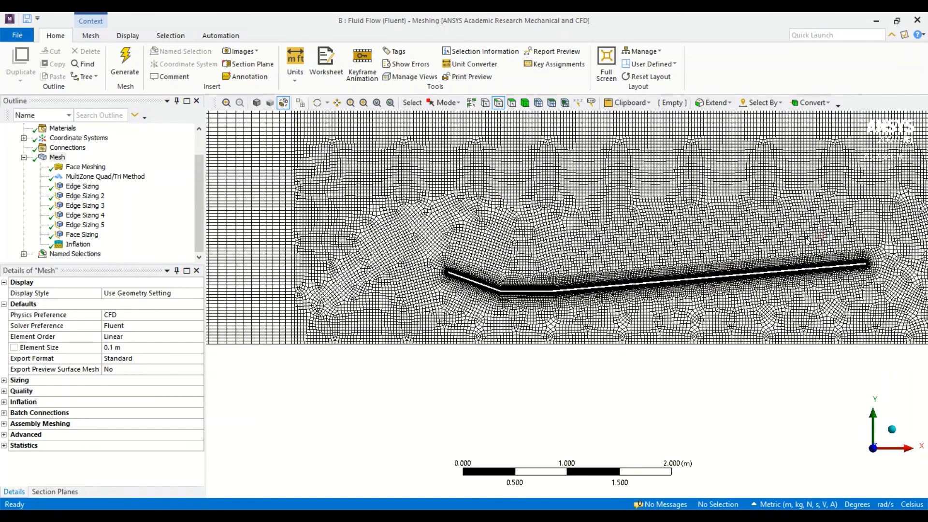
drag(843, 233, 909, 293)
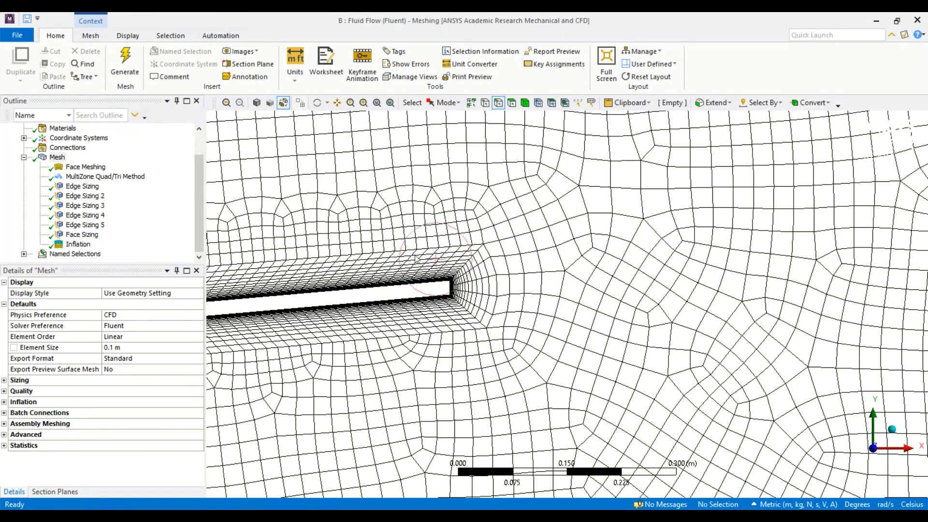
drag(415, 247, 554, 341)
right_drag(554, 342, 554, 341)
scroll(554, 332, up, 2)
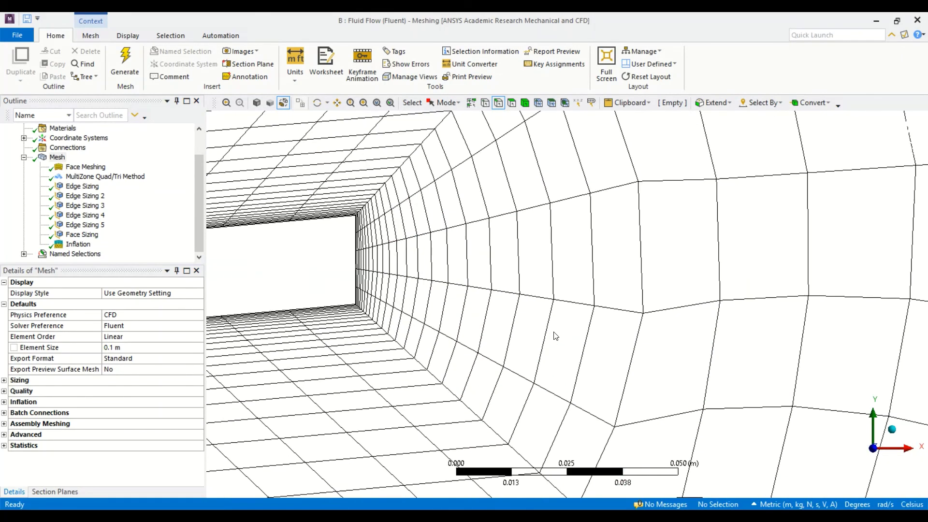
scroll(555, 332, down, 4)
scroll(554, 335, down, 10)
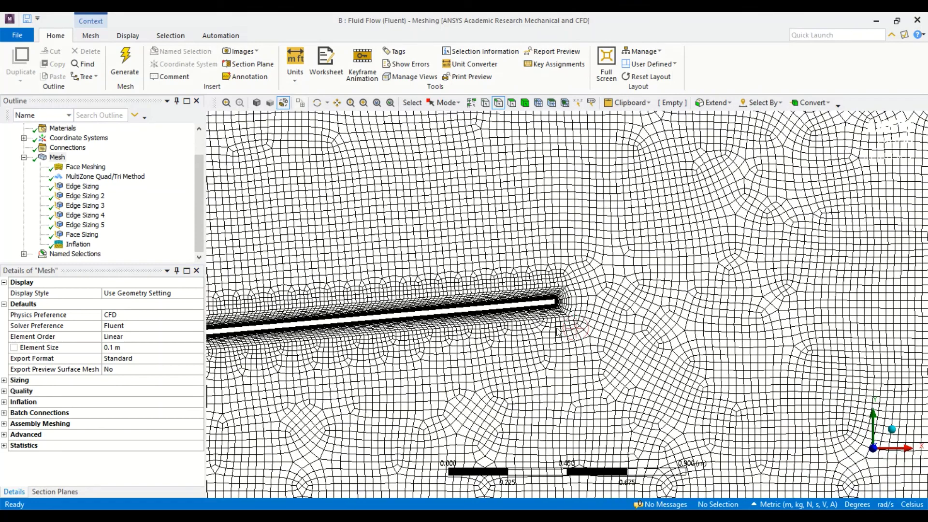
scroll(556, 333, down, 6)
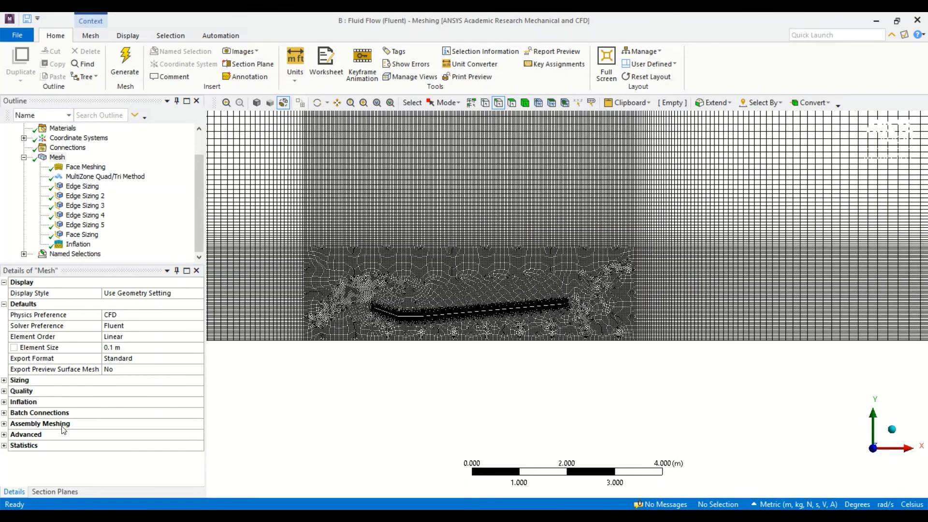
- Show the mesh's node and element statistics and set the quality mesh metric to Skewness
click(5, 446)
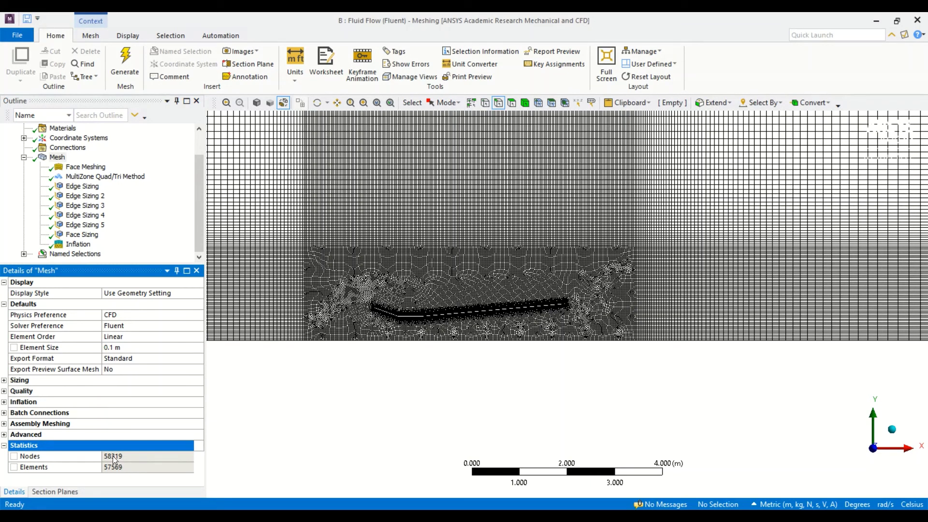
click(4, 391)
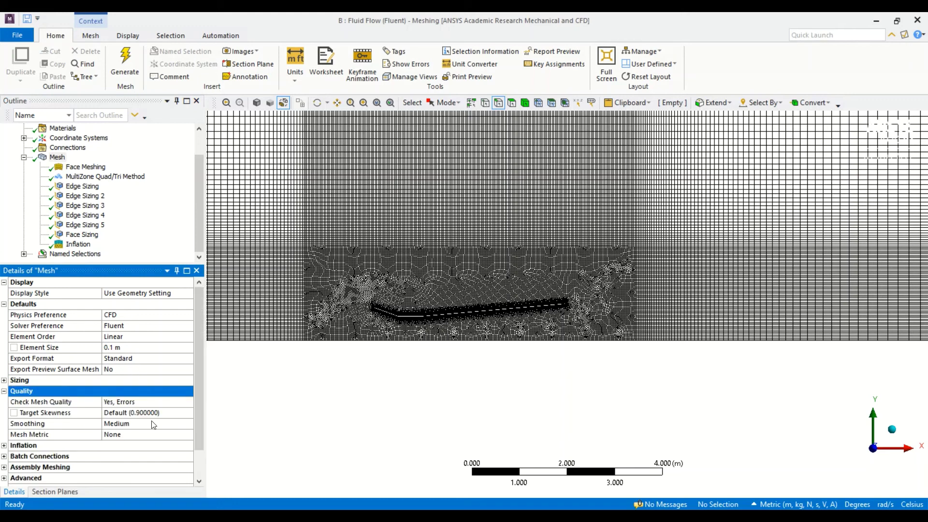
click(180, 425)
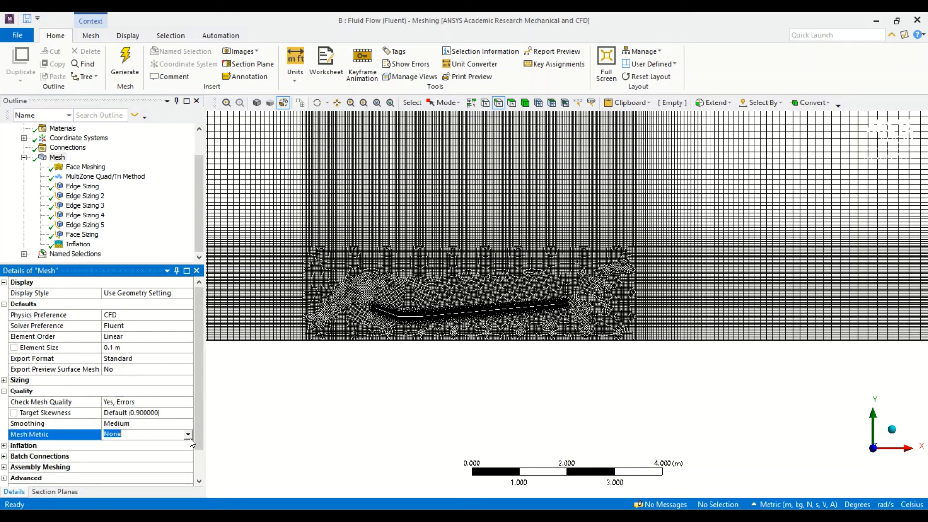
click(188, 437)
click(188, 435)
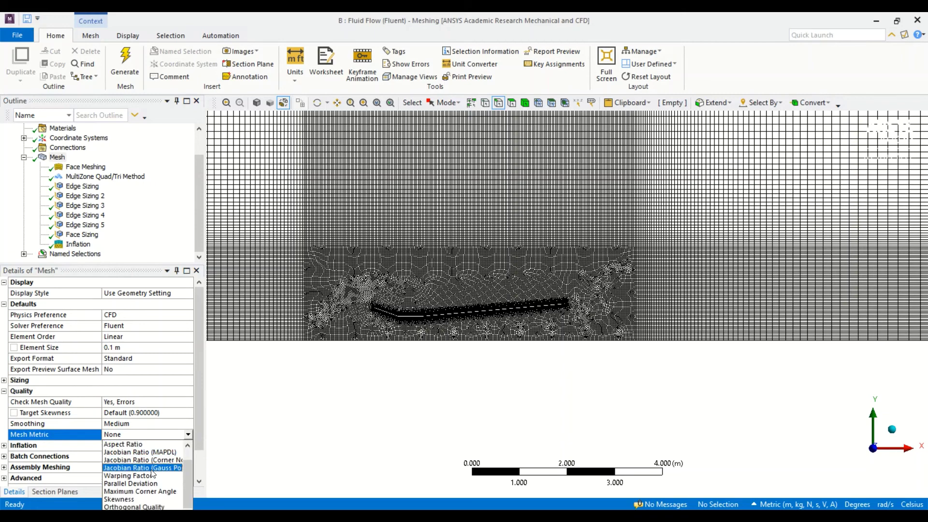
click(137, 499)
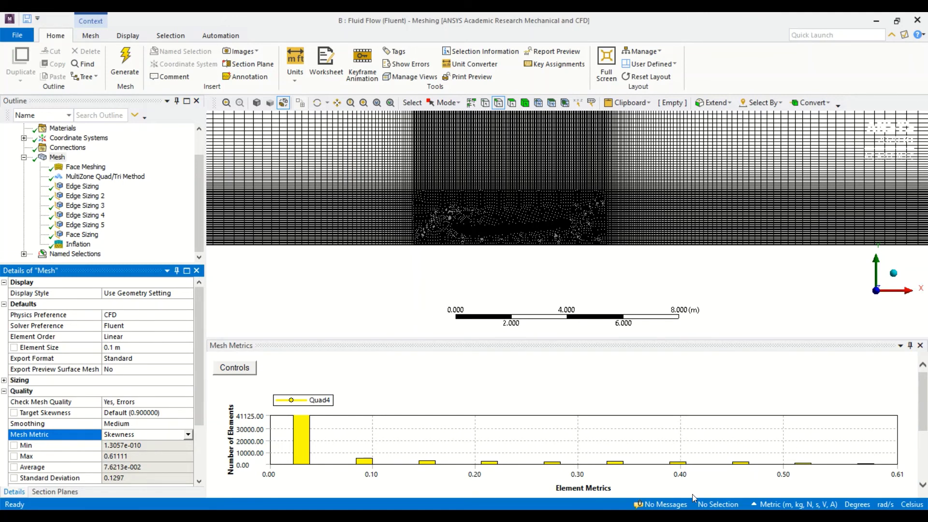
- Isolate the elements of the highest skewness bar in the metrics chart and examine them up close
click(867, 464)
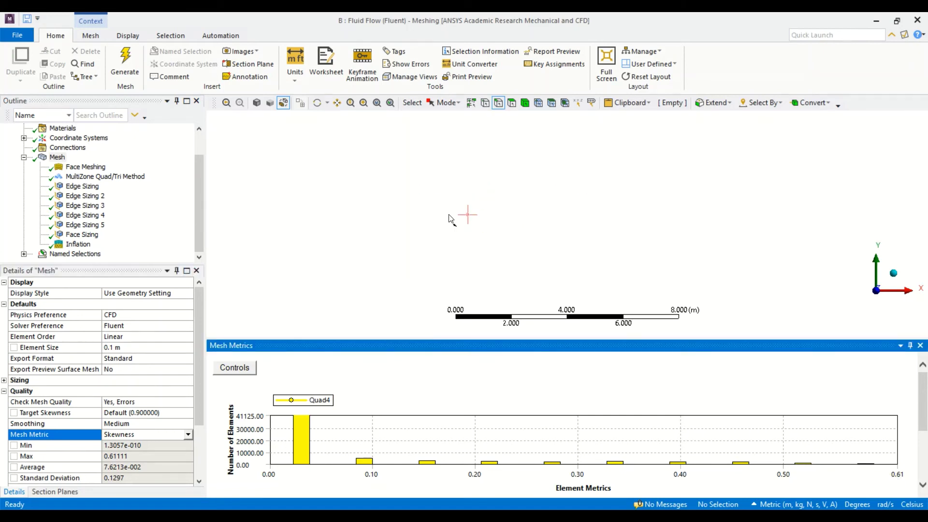
right_drag(449, 219, 476, 236)
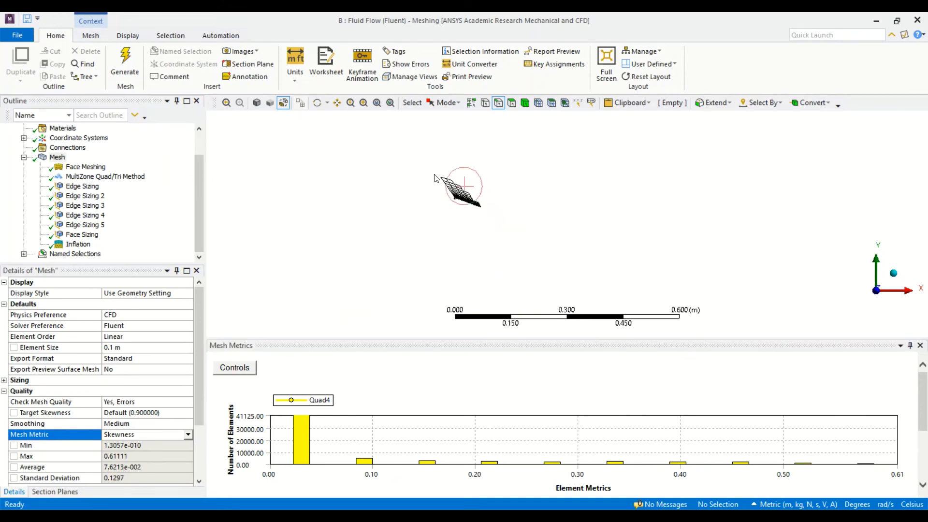
right_drag(425, 160, 523, 220)
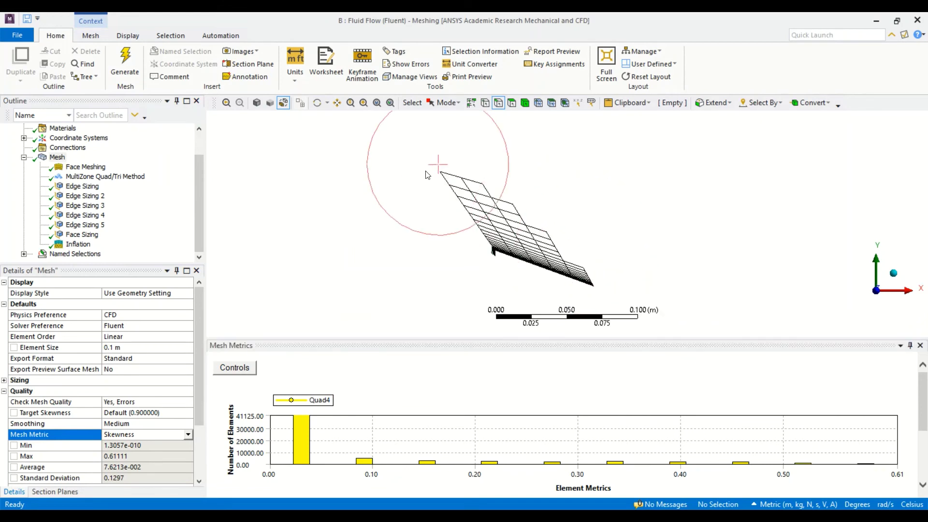
right_drag(434, 177, 653, 322)
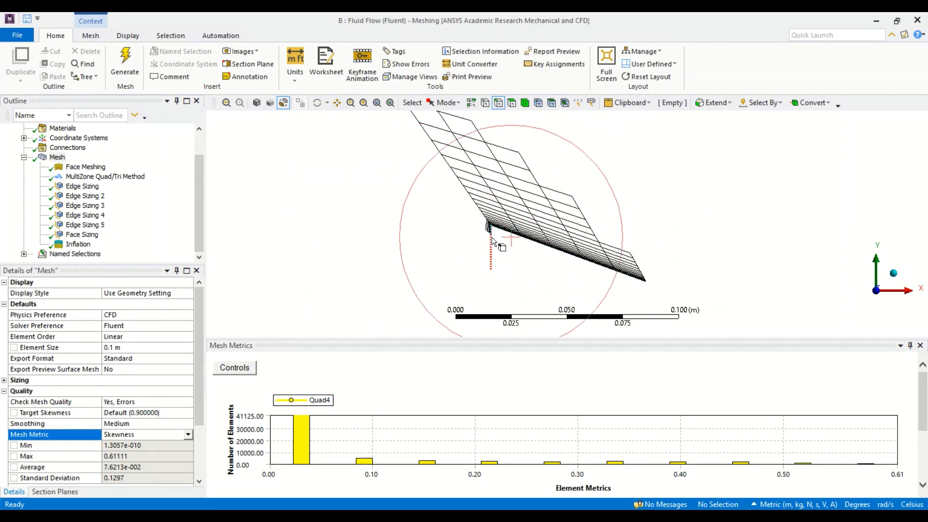
scroll(491, 237, down, 3)
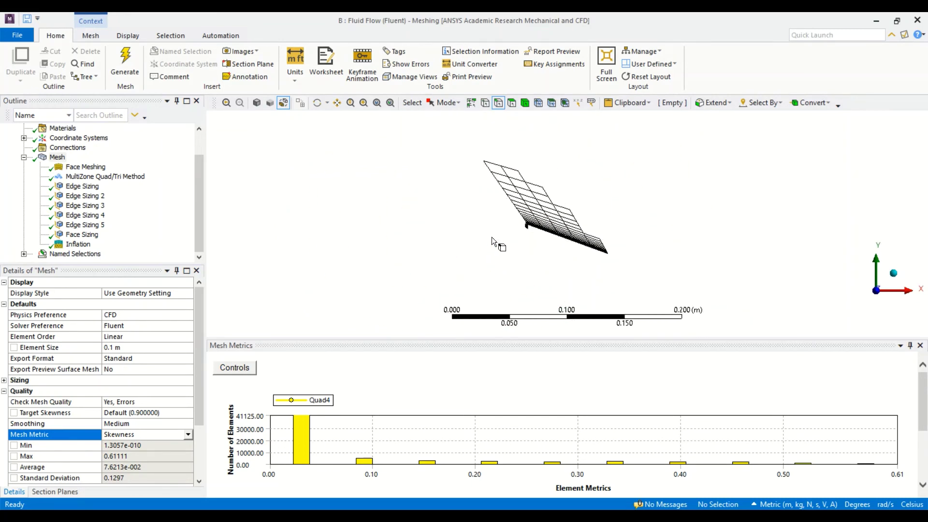
scroll(491, 236, down, 4)
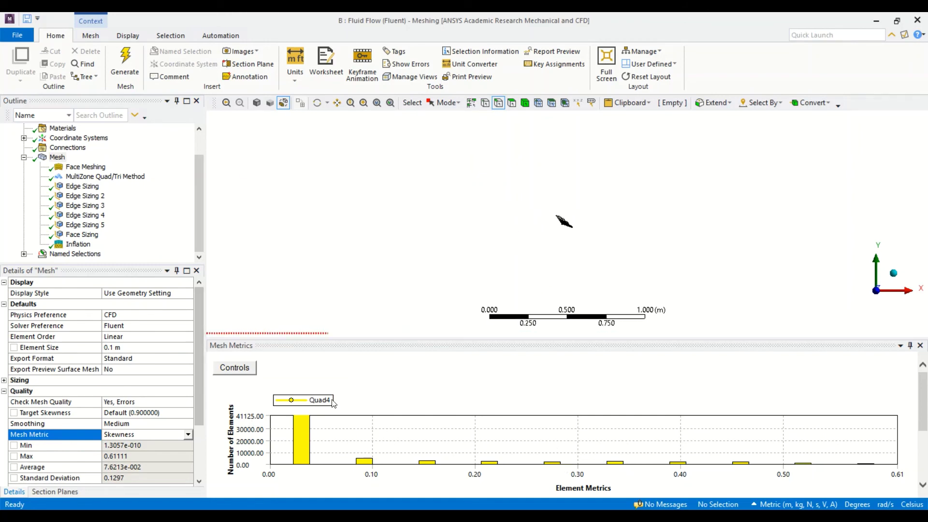
- Clear the skewness bar selection to restore the full mesh display and view the whole flow domain
click(346, 365)
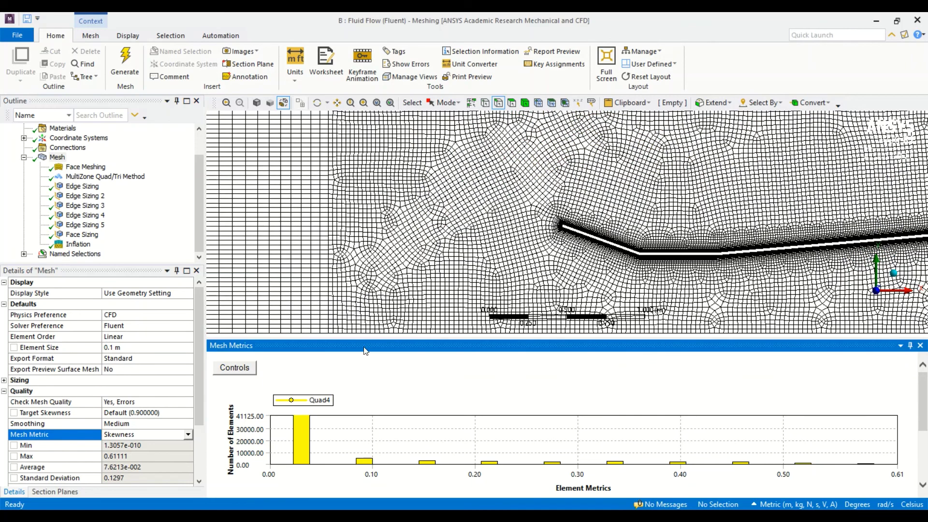
scroll(430, 232, down, 5)
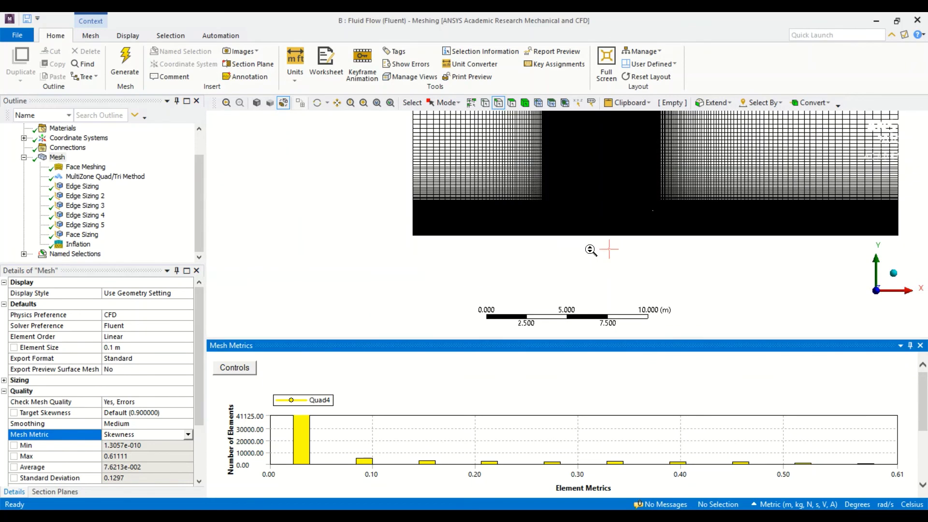
scroll(591, 250, up, 2)
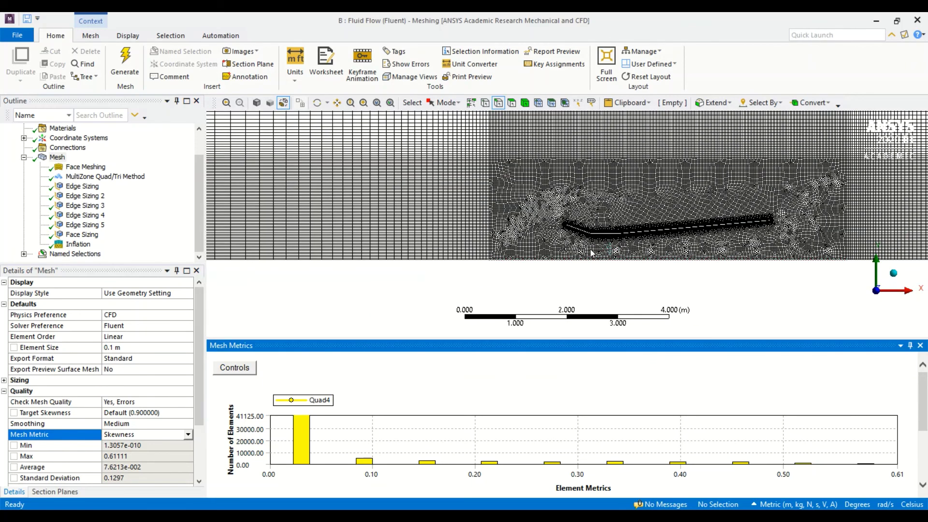
scroll(591, 251, down, 4)
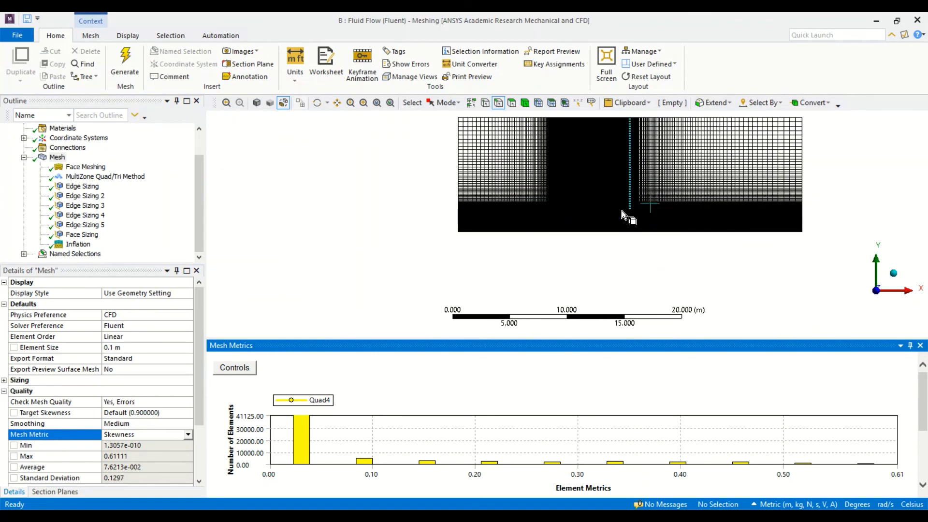
scroll(556, 256, up, 1)
ctrl+middle_drag(591, 246, 494, 268)
scroll(491, 307, up, 2)
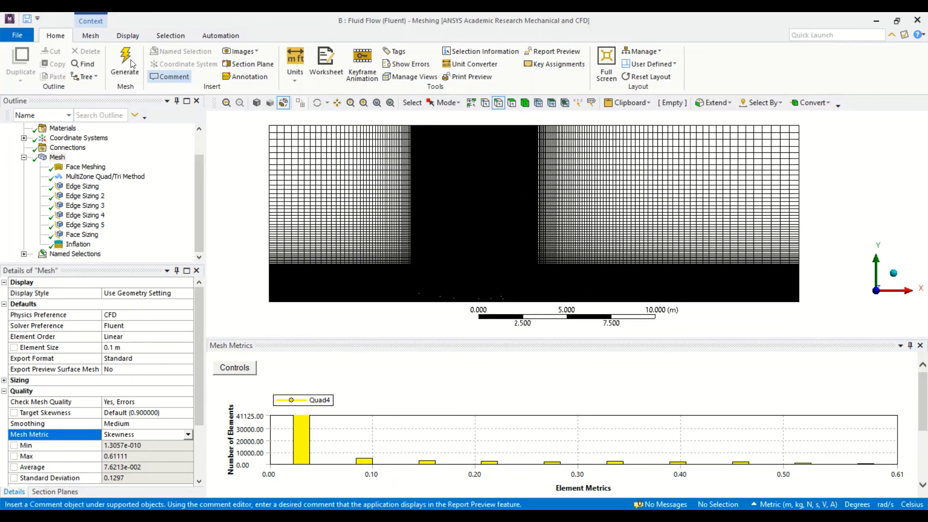
- Switch from Meshing to the Workbench project and update the Mesh component of Fluid Flow (Fluent) system B
click(17, 35)
click(63, 114)
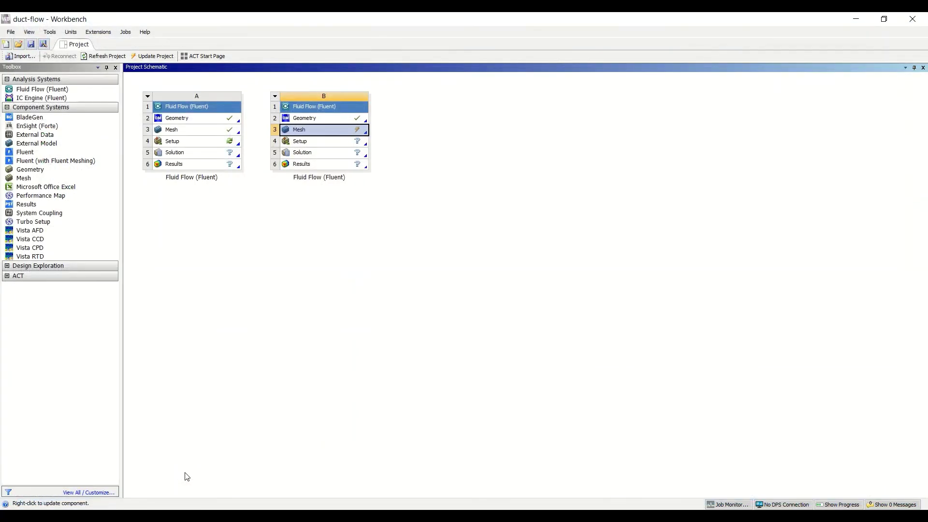
right_click(358, 130)
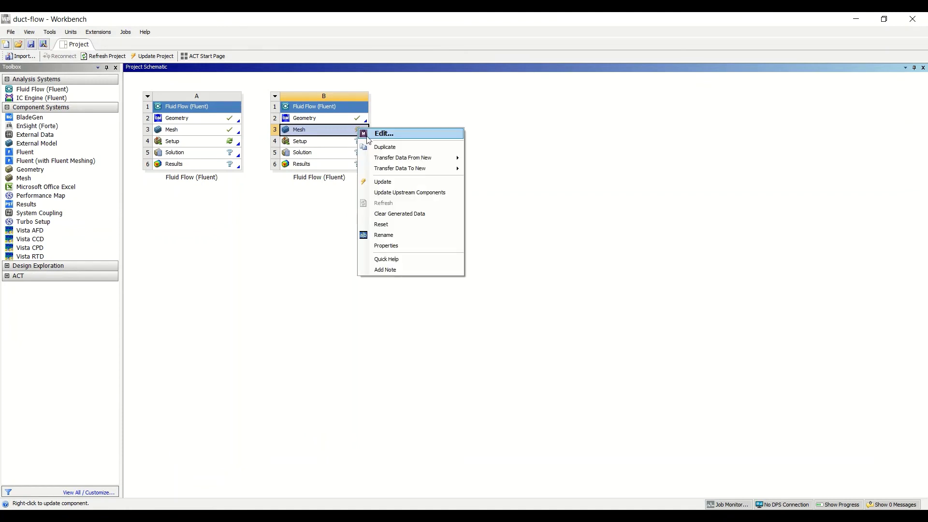
click(404, 182)
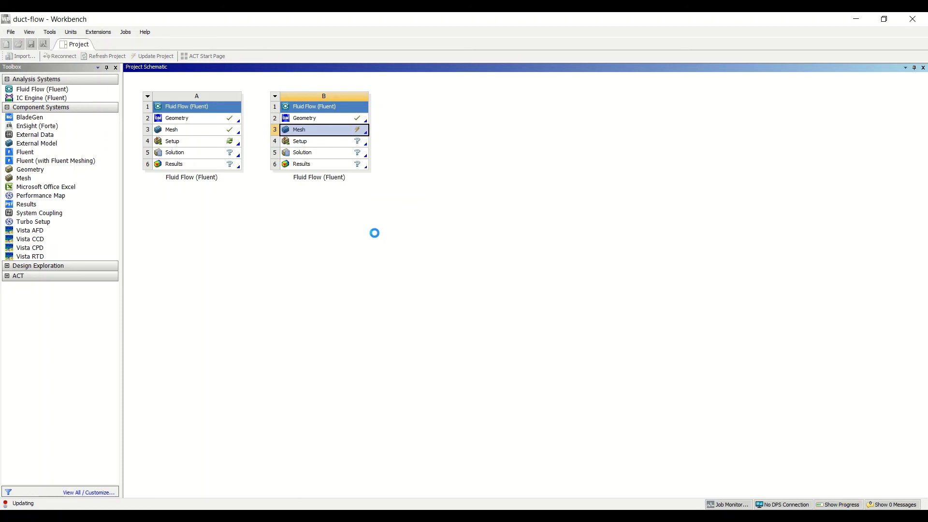